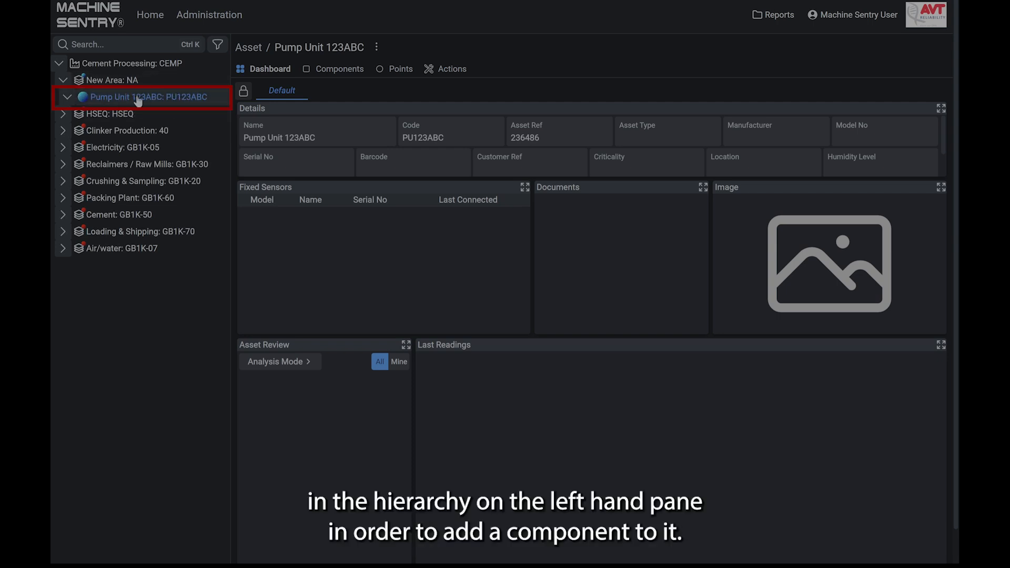
Start adding a component to the Pump Unit 123ABC asset, named Electric Motor with code EM
click(146, 80)
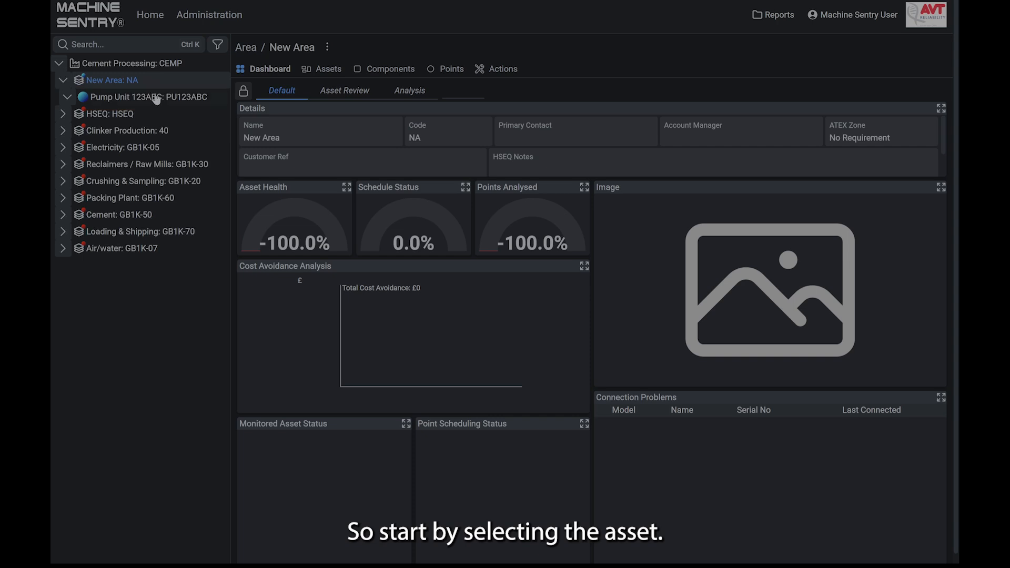
click(158, 104)
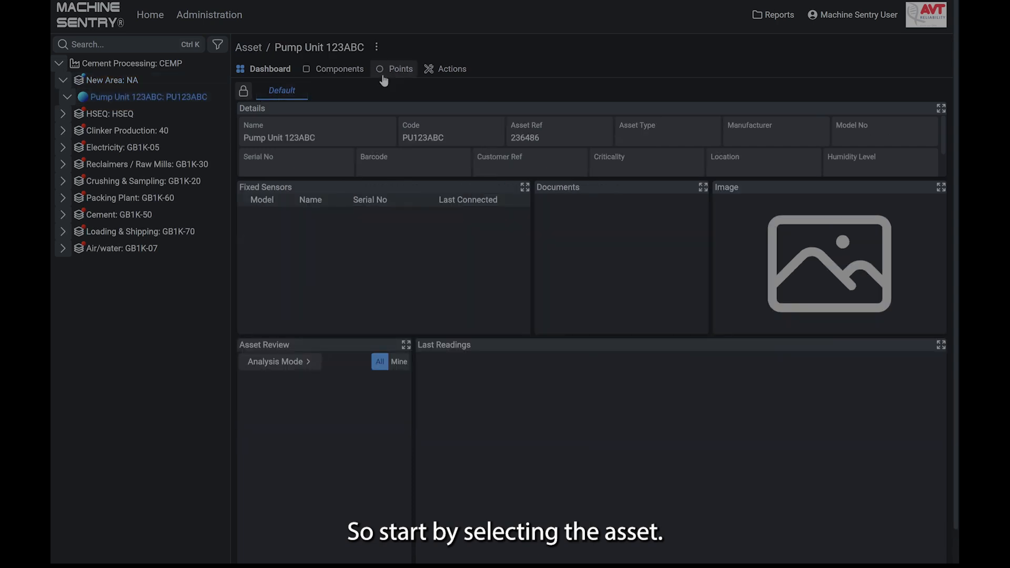
click(378, 48)
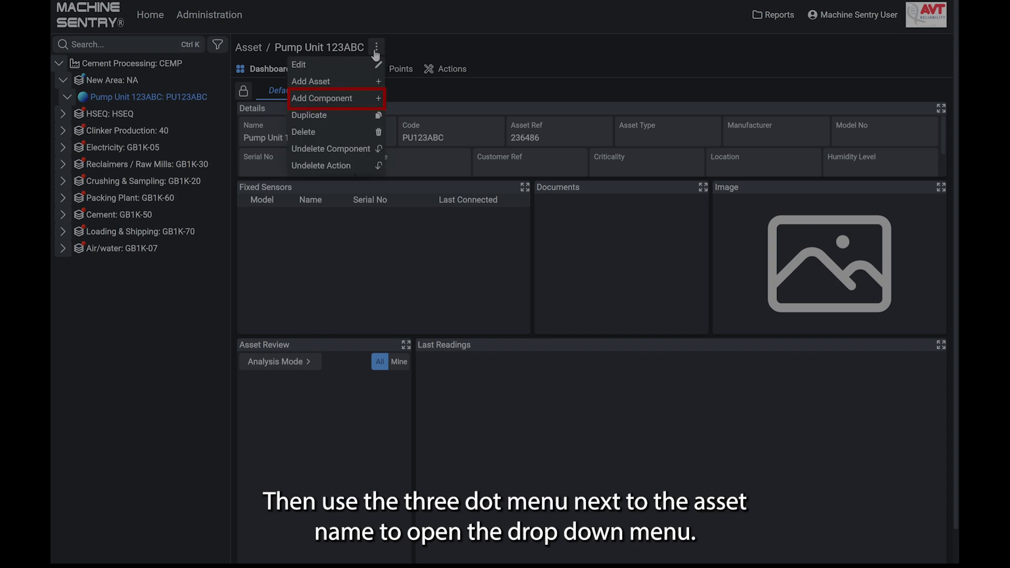
click(363, 101)
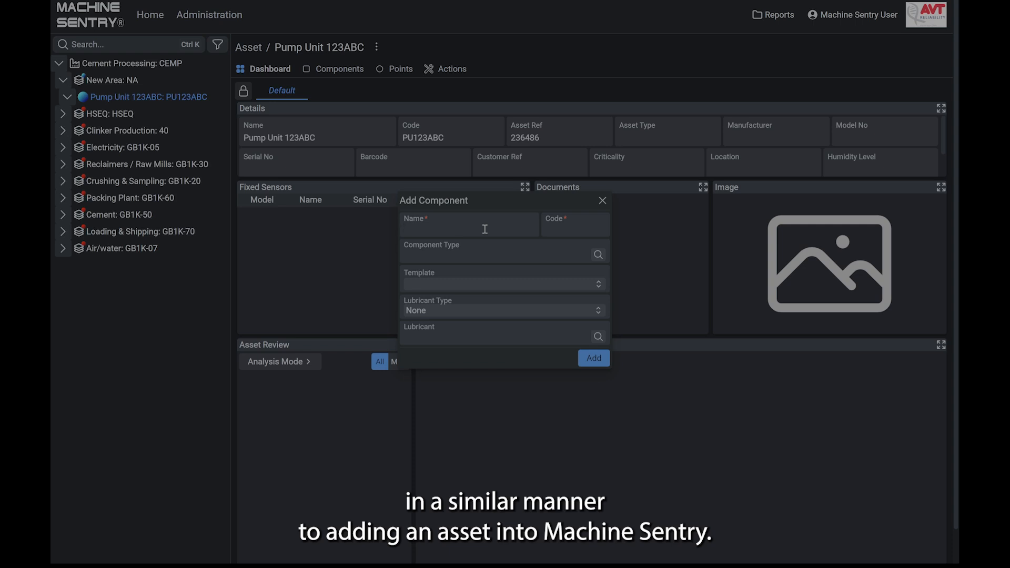
text(Electric Motor)
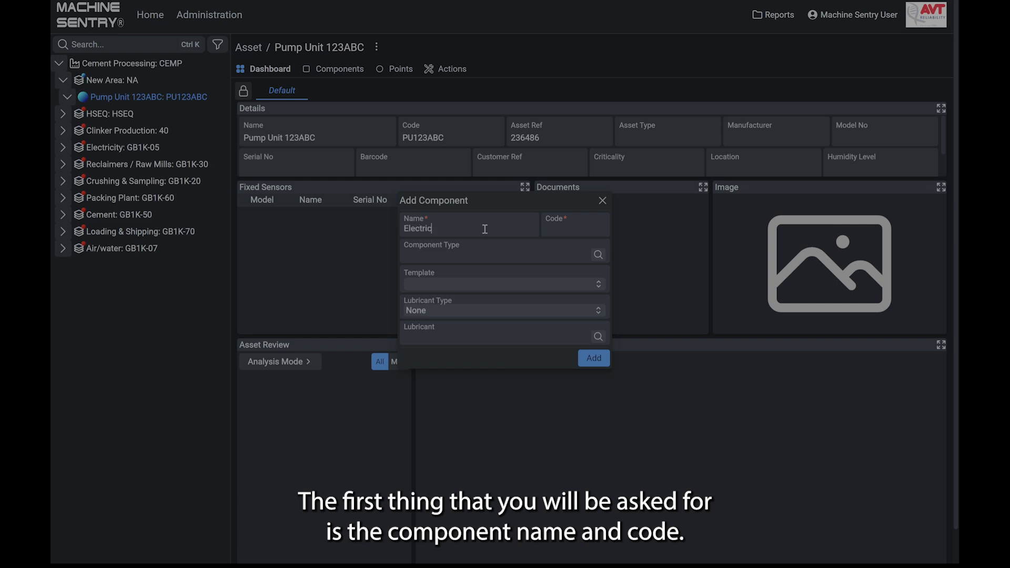
key(Tab)
text(EM)
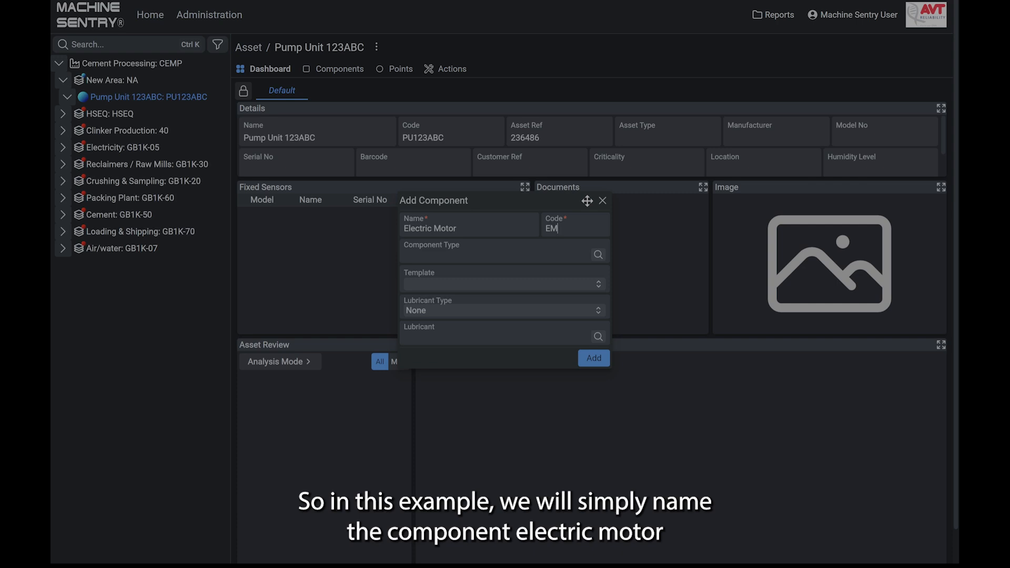
Search the component types for GEARB and for FAN, clearing the field after each search
click(511, 259)
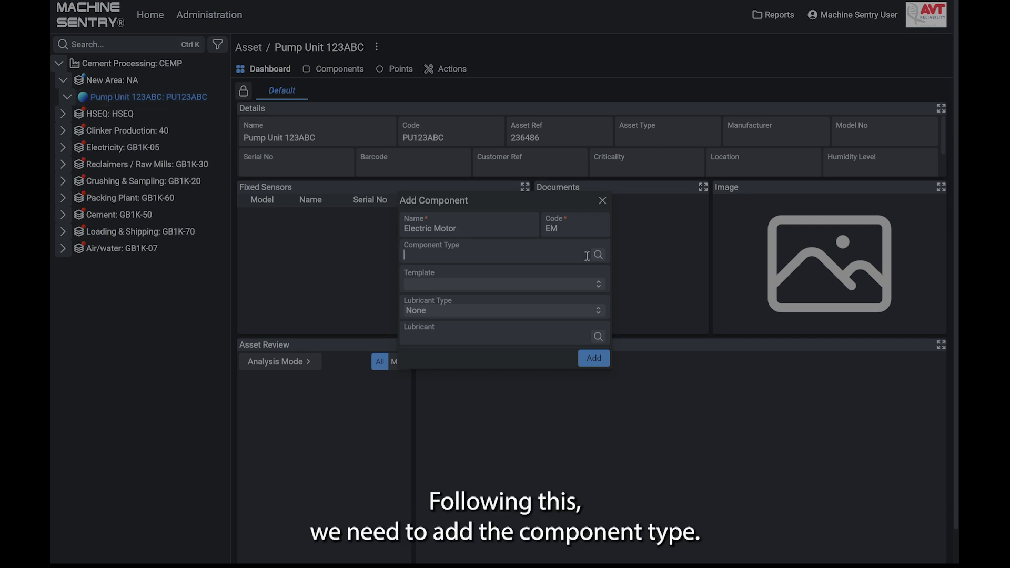
text(GEARB)
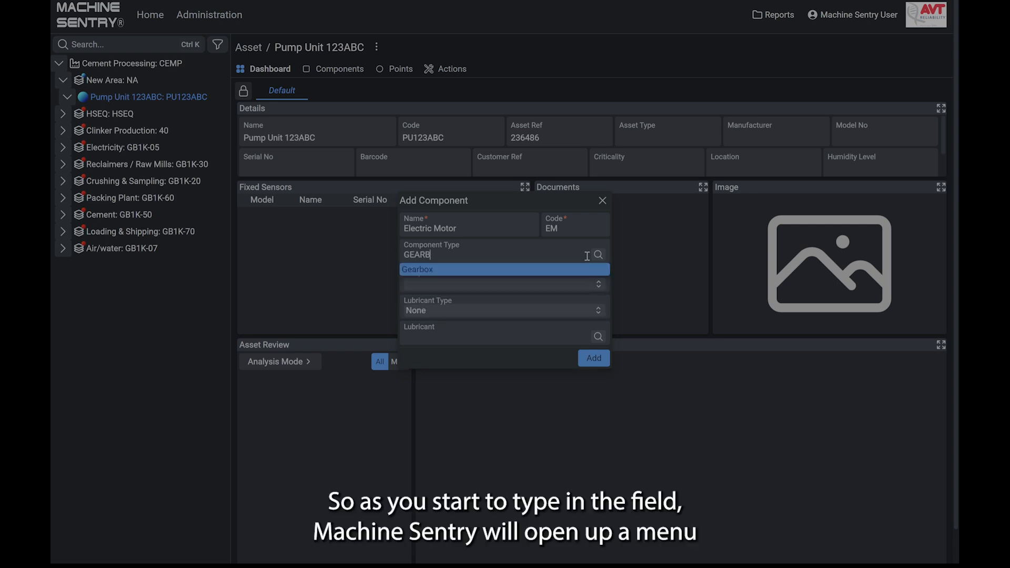
key(BackSpace)
key(BackSpace)
key(BackSpace)
key(BackSpace)
key(BackSpace)
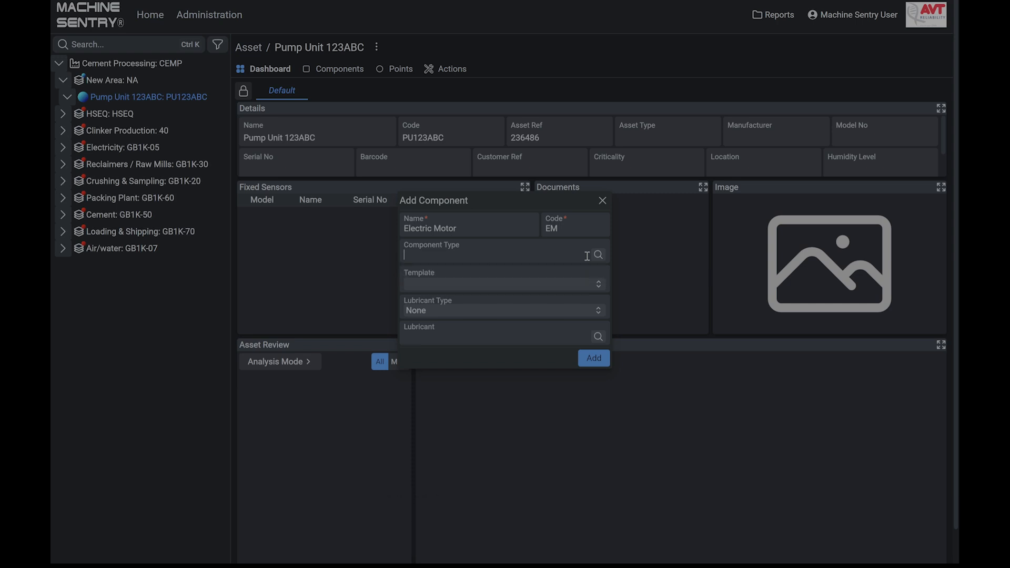
text(FAN)
key(BackSpace)
key(BackSpace)
key(BackSpace)
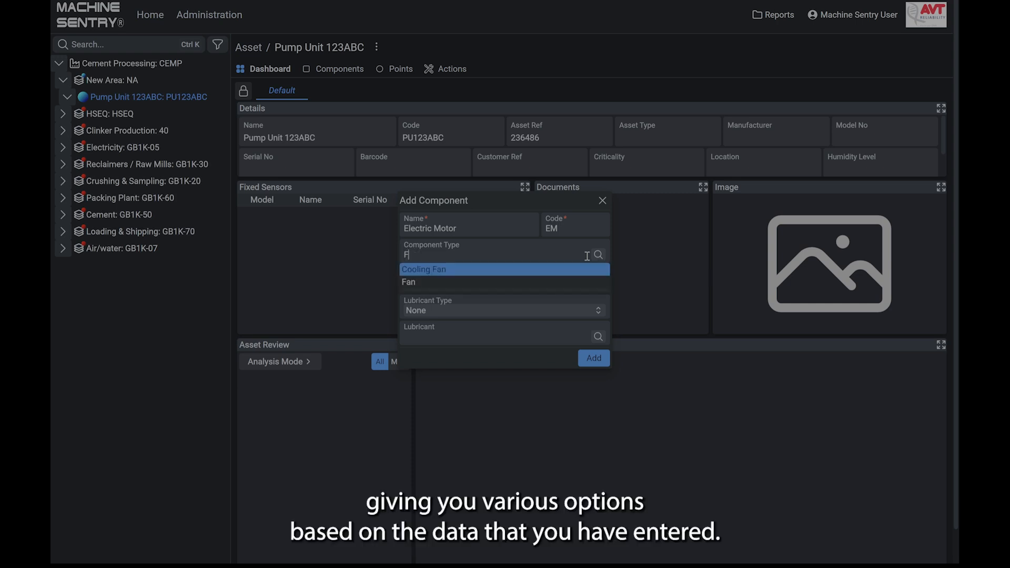
Set the component type to Electric Motor and view the available component templates
text(ELEC)
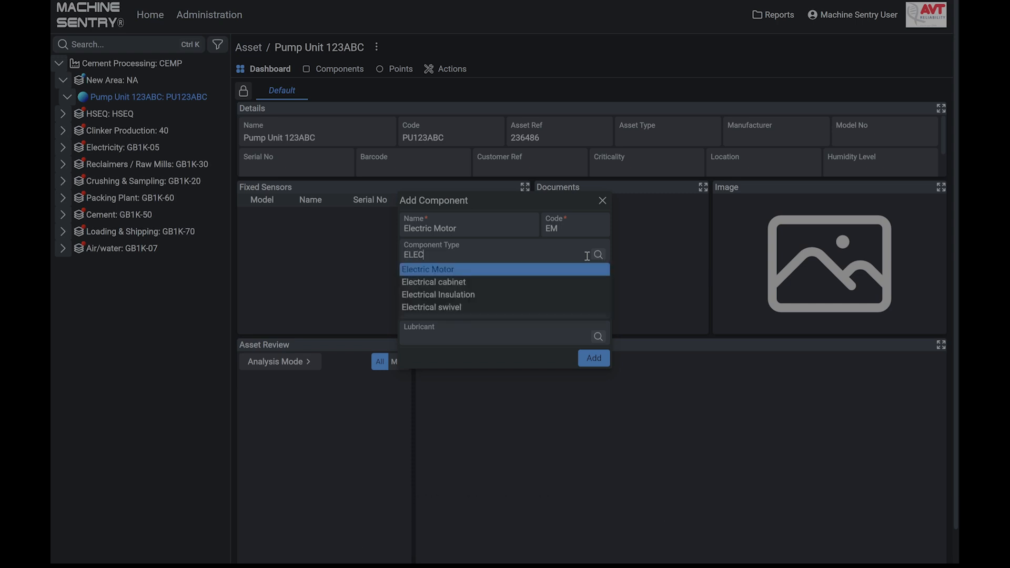
key(Return)
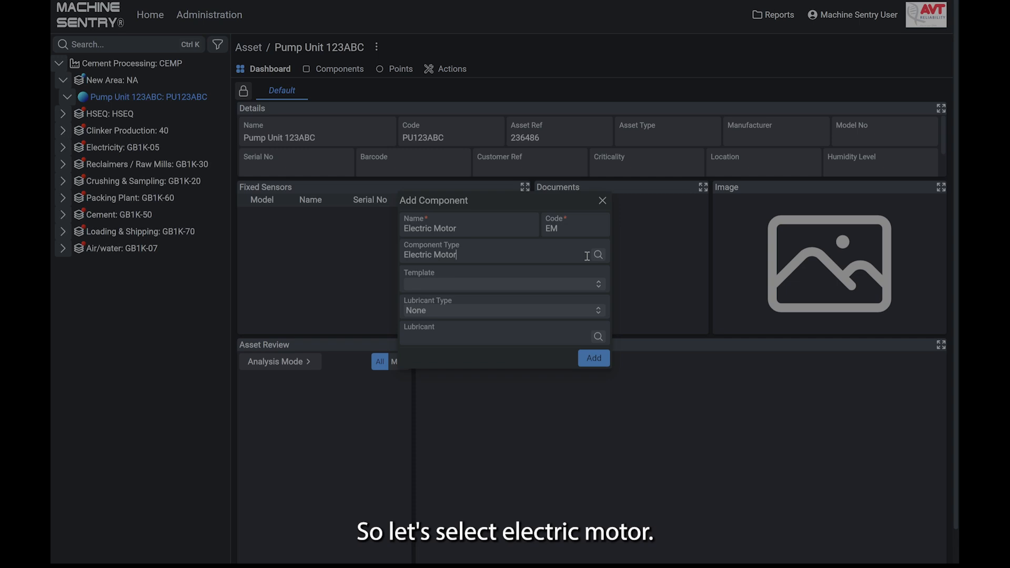
click(599, 288)
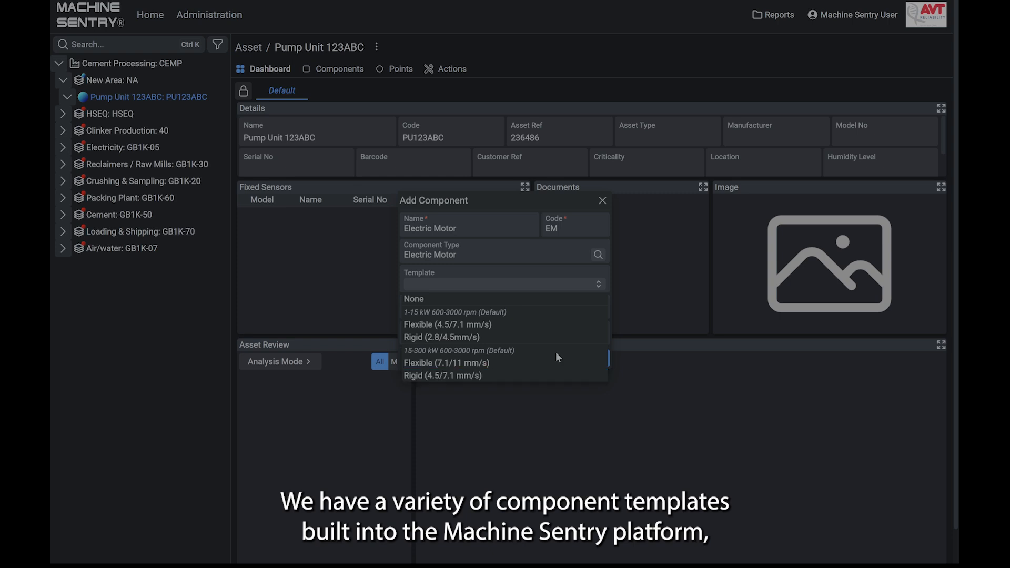
click(591, 280)
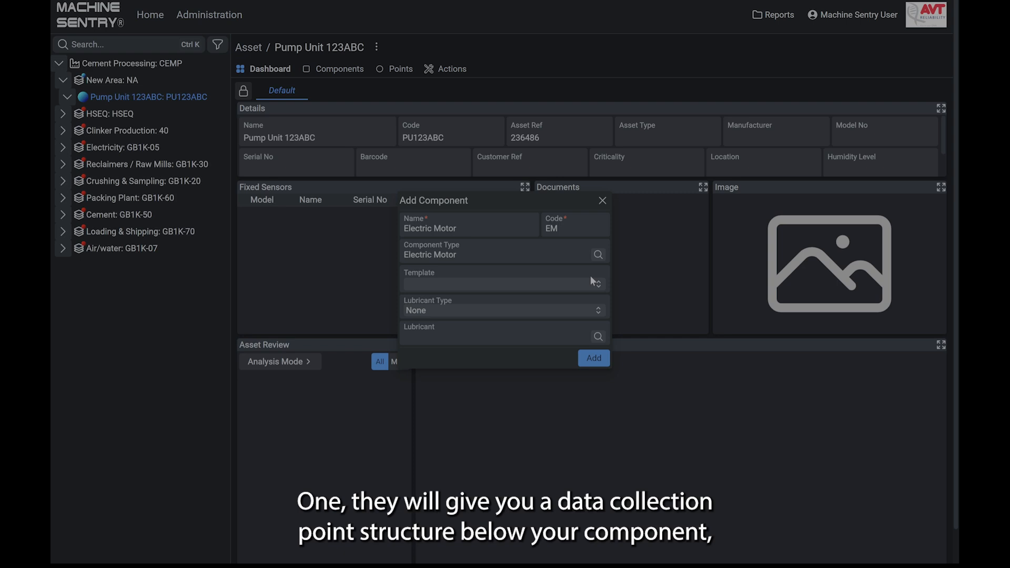
Examine the point structure of the Dust Plant Fan's Electric Motor, in the Packing Plant's Arodo Packer area, and collapse the area
click(193, 203)
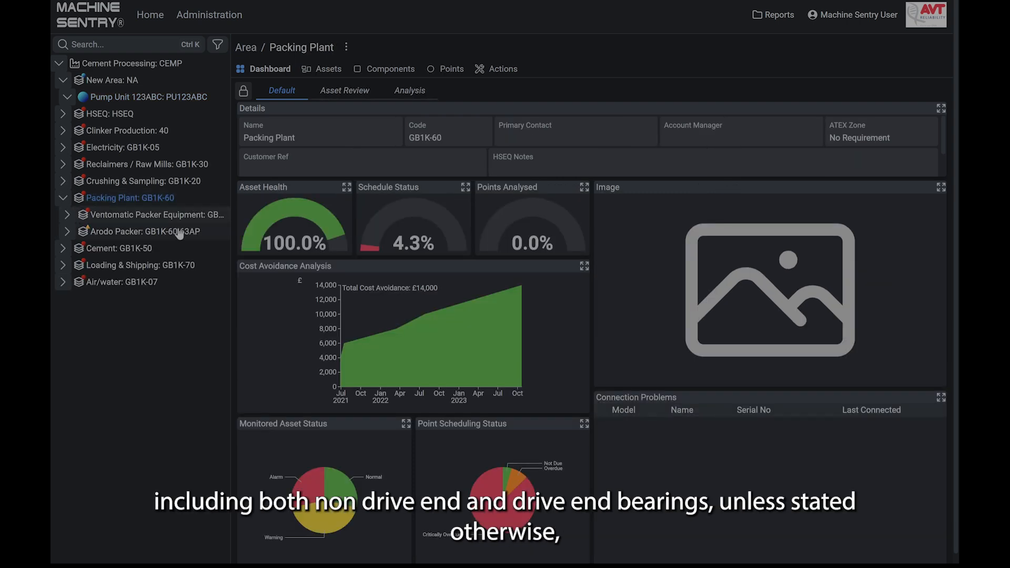
click(131, 231)
click(151, 249)
click(166, 267)
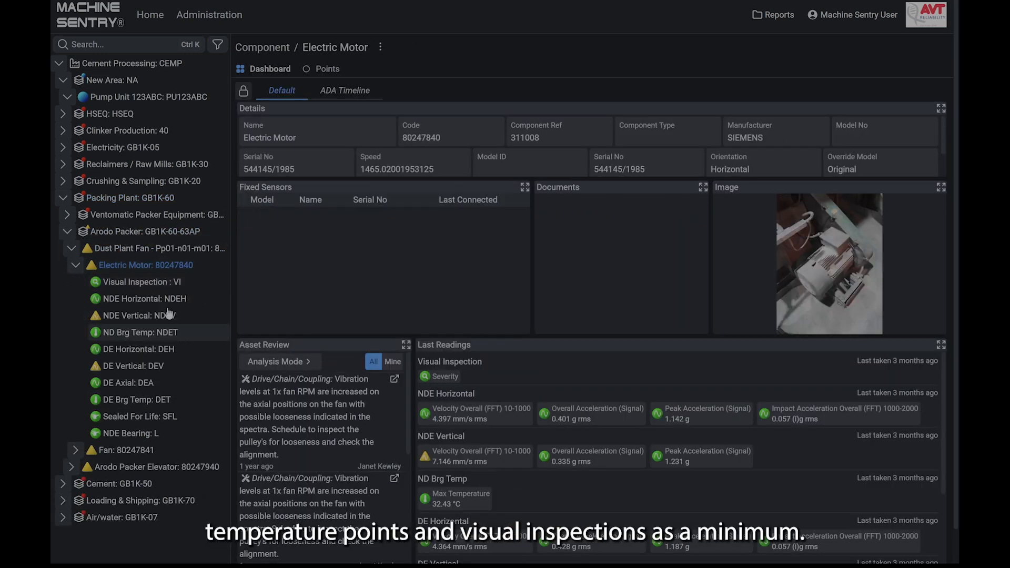
click(64, 199)
Start a new component under the Pump Unit 123ABC asset with the name Electric Motor and code EM
click(138, 97)
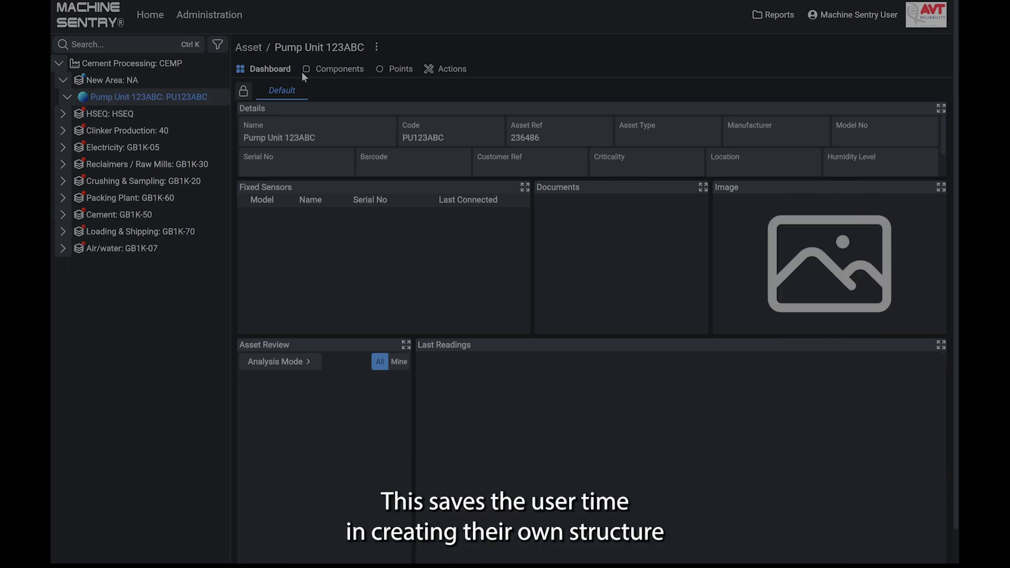
click(377, 47)
click(351, 98)
click(467, 231)
text(eLECTRIC)
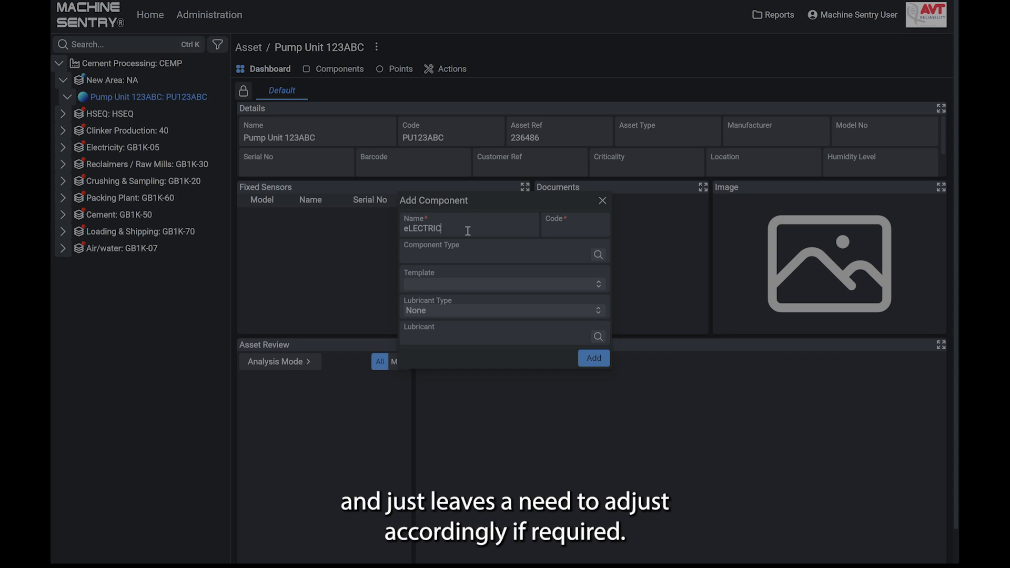
key(ctrl+a)
key(BackSpace)
text(Elec)
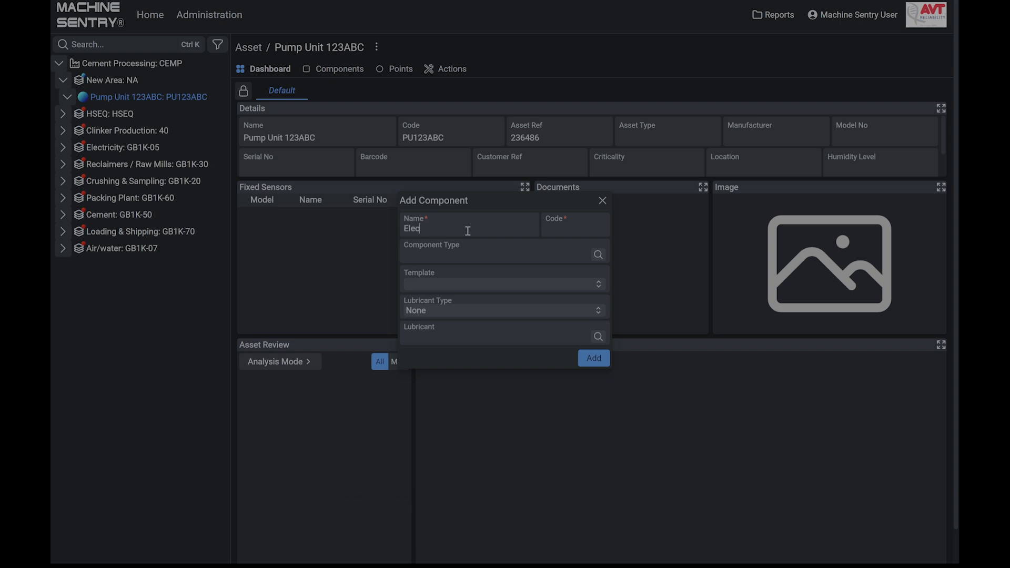
text(tric Motor)
key(Tab)
text(EM)
Set the component type to Electric Motor and the template to Rigid (2.8/4.5mm/s) for 1-15 kW 600-3000 rpm
click(464, 253)
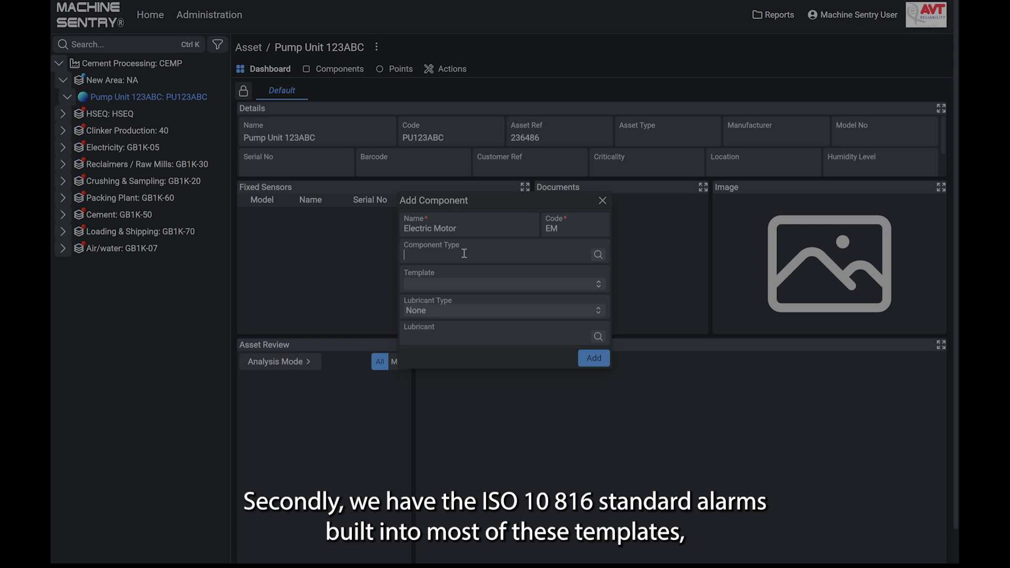
text(ELEC)
key(Return)
click(591, 286)
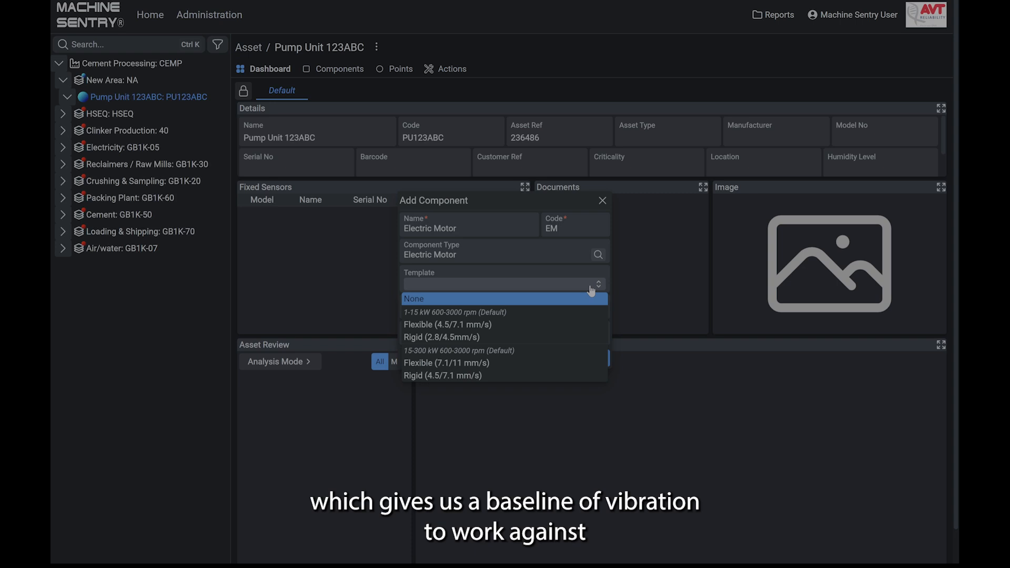
click(587, 270)
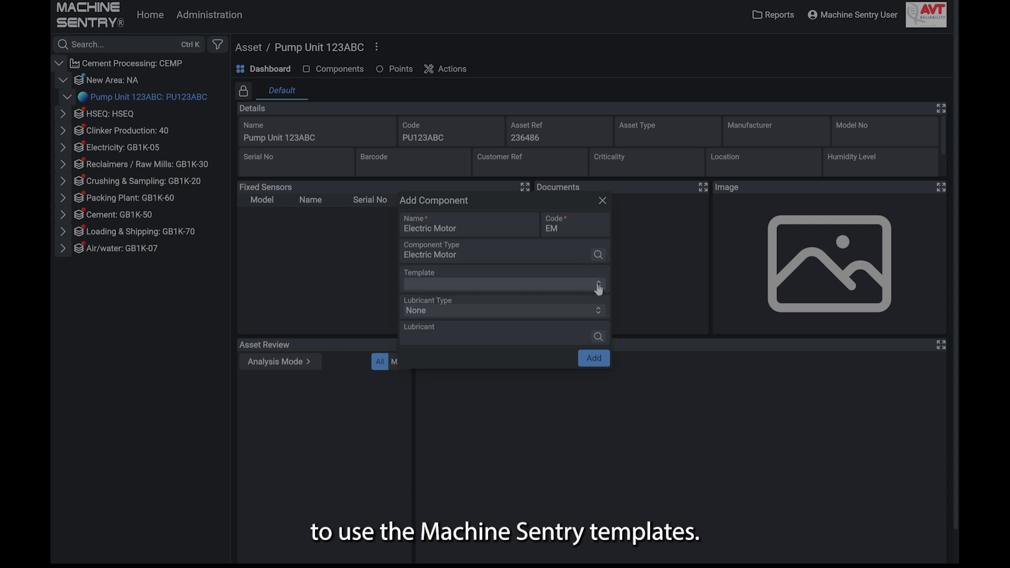
click(598, 286)
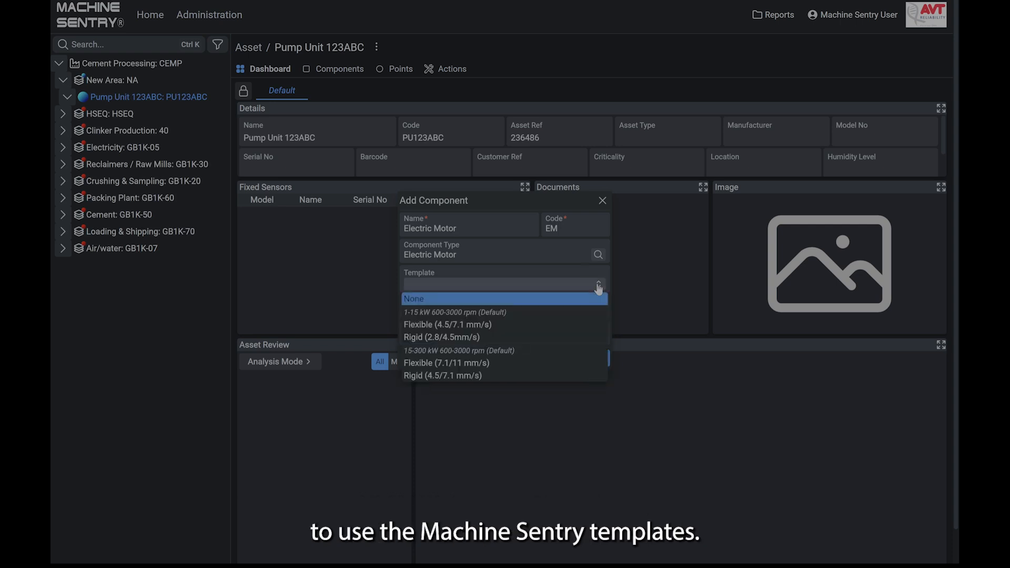
click(521, 339)
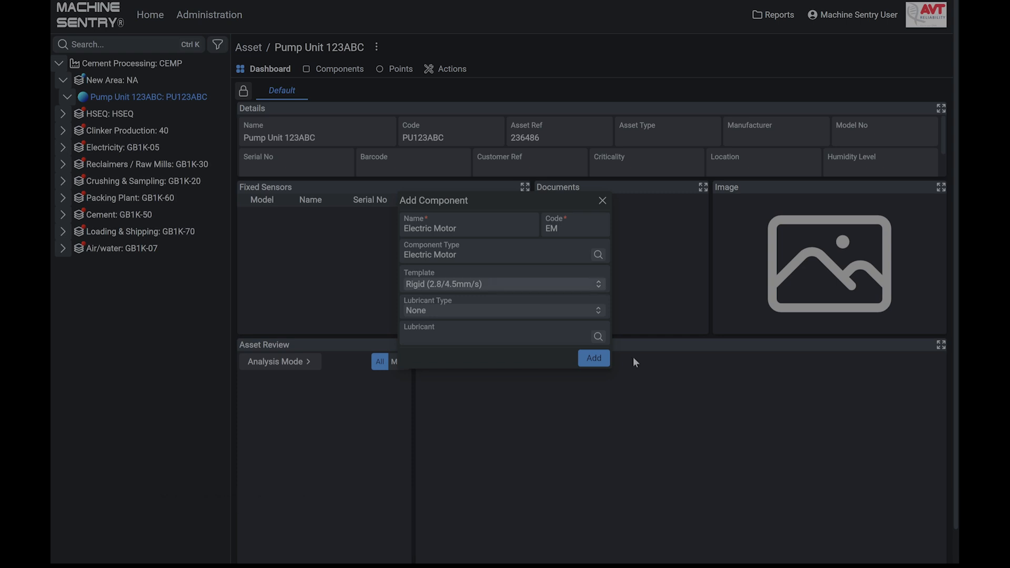
Look through the lubricant types and set the component's lubricant type to Grease
click(601, 316)
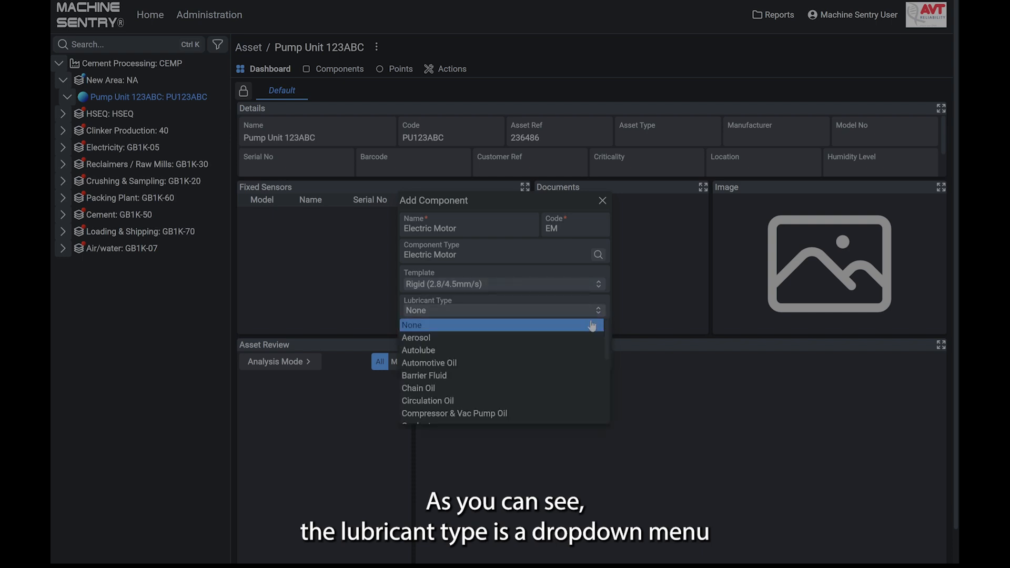
scroll(567, 384, down, 3)
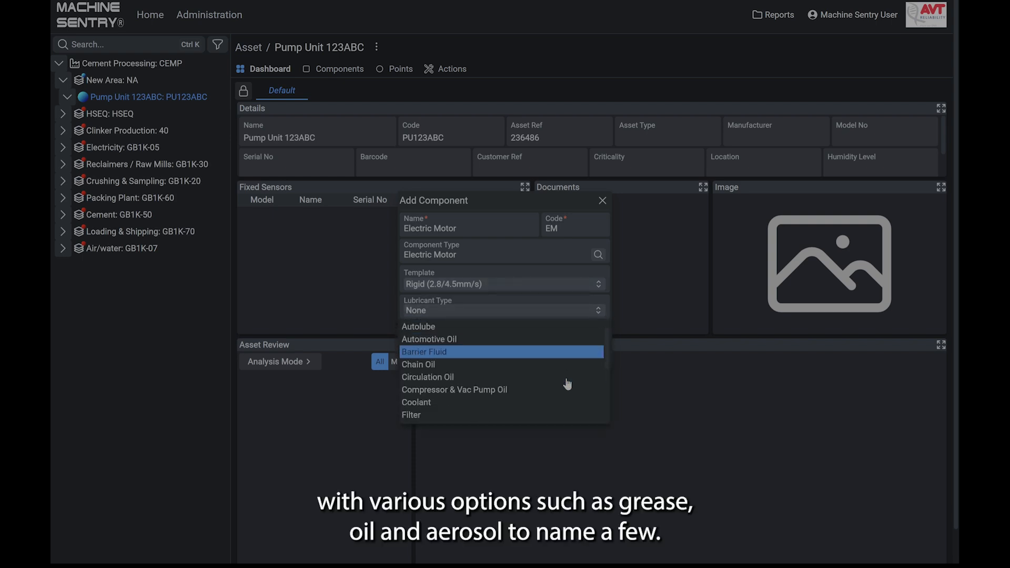
scroll(567, 385, down, 5)
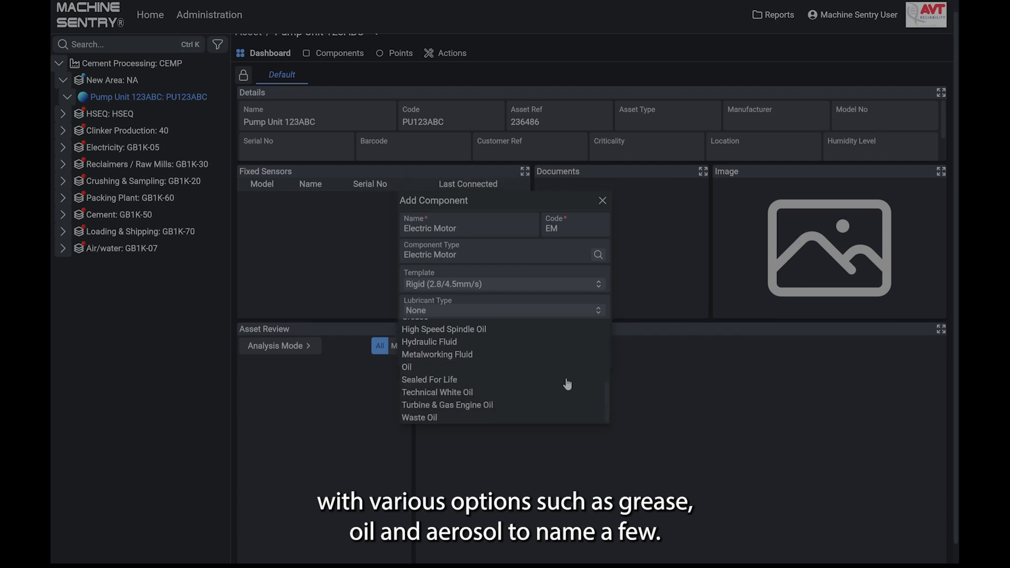
scroll(567, 384, up, 1)
scroll(567, 384, up, 8)
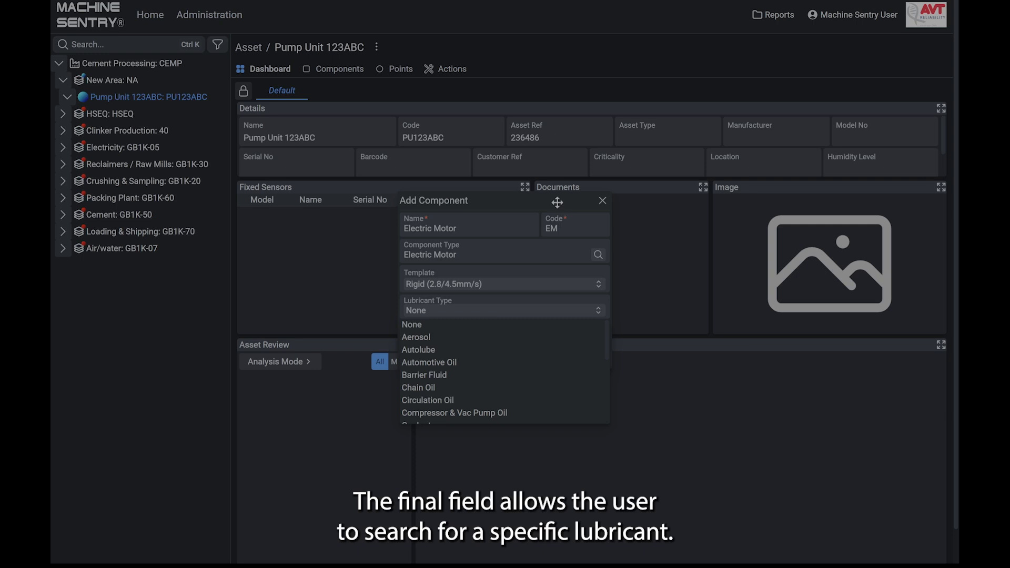
scroll(493, 372, down, 2)
scroll(493, 372, down, 2)
click(457, 410)
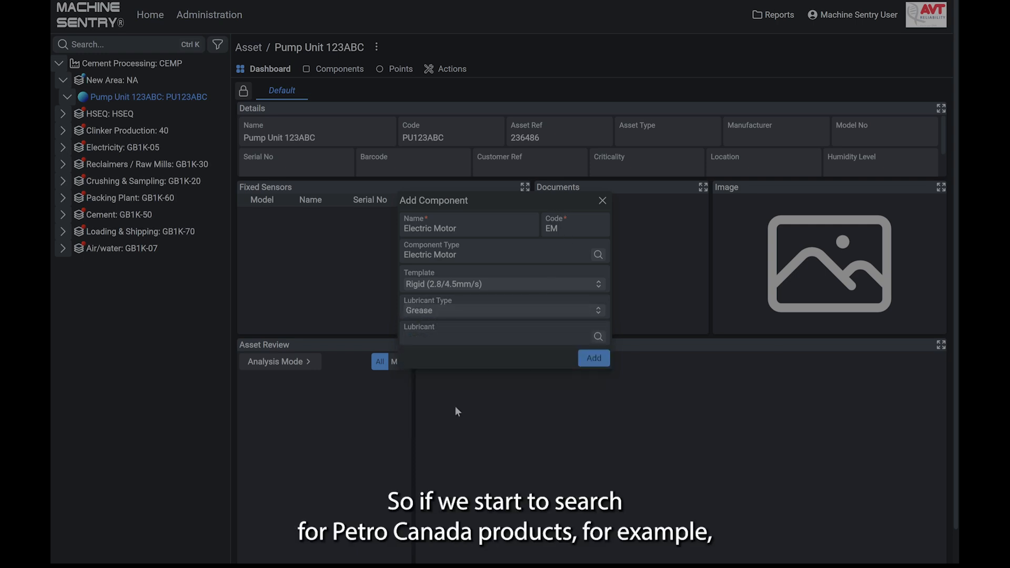
Search the lubricants for PETRO CANADA, choose Petro-Canada Precision XL EP2 for the Electric Motor and add the component
click(482, 336)
text(PETRO CANADA)
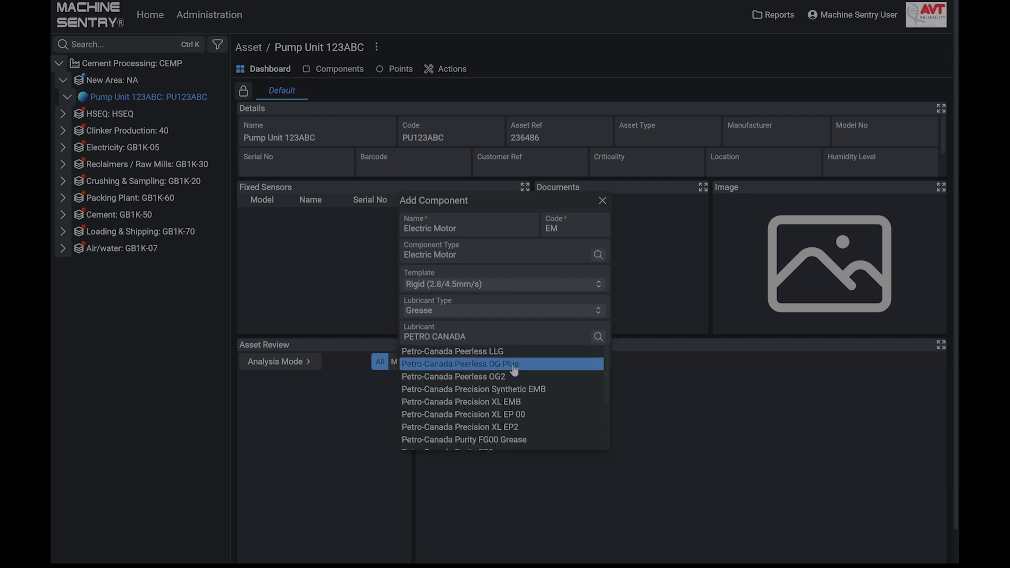
scroll(572, 427, down, 1)
scroll(572, 427, down, 2)
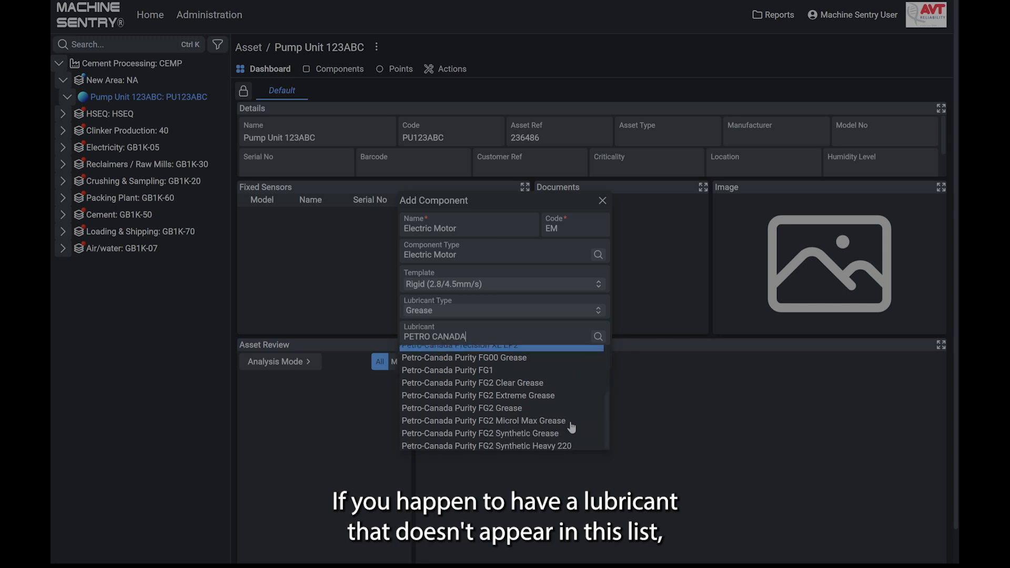
scroll(572, 427, up, 1)
scroll(572, 427, up, 2)
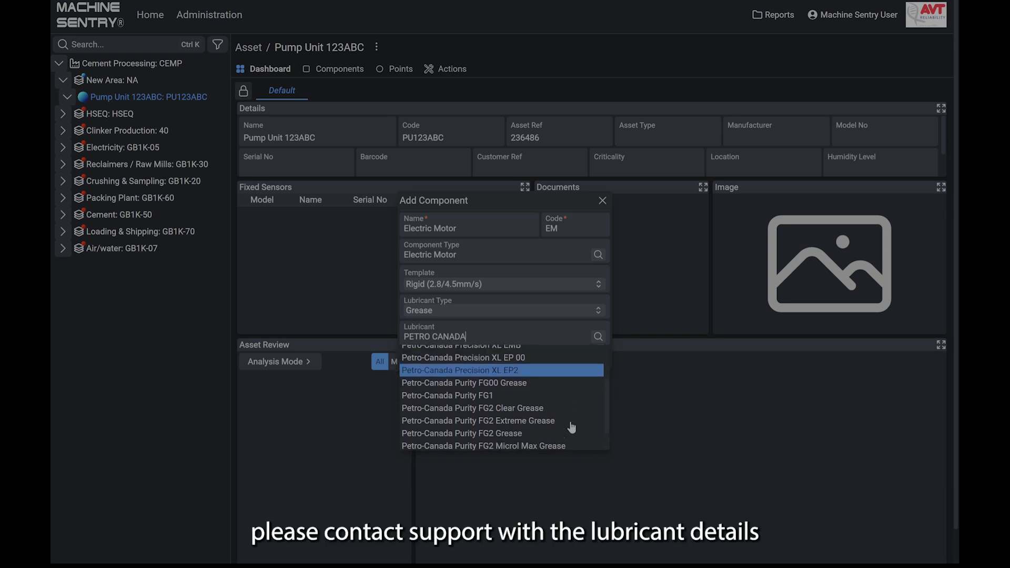
scroll(572, 427, up, 2)
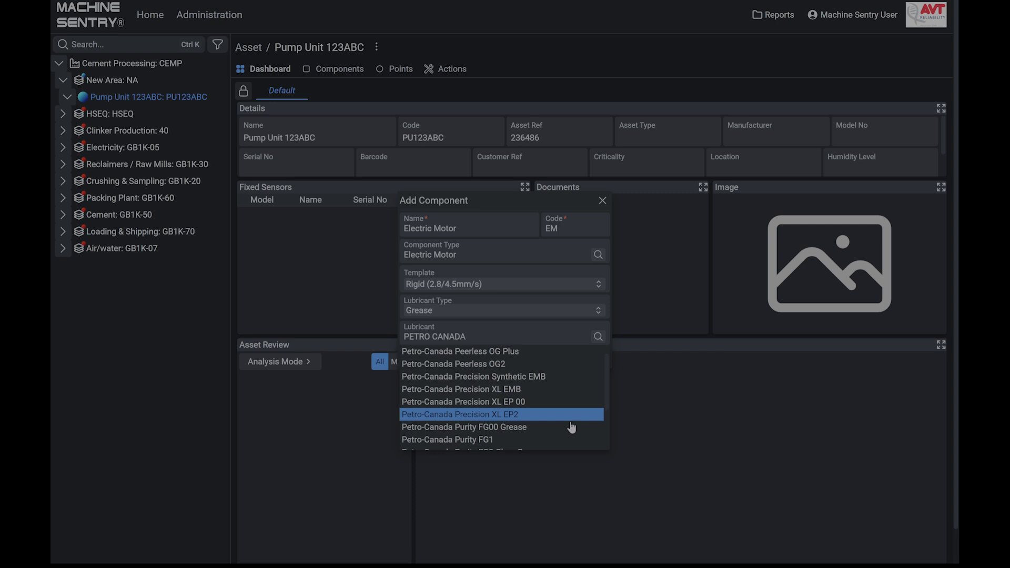
scroll(572, 427, down, 3)
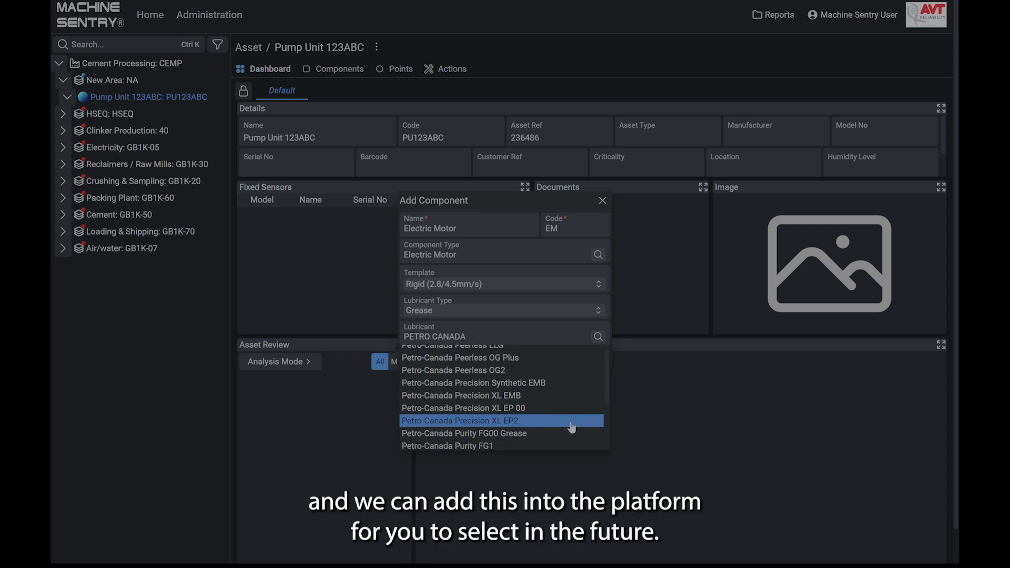
scroll(572, 428, down, 1)
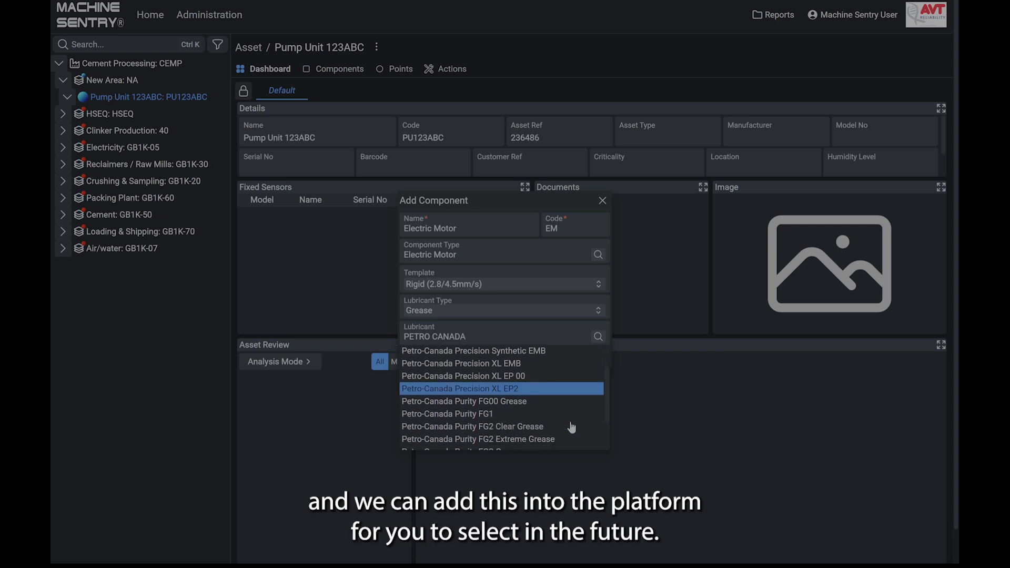
scroll(572, 427, down, 1)
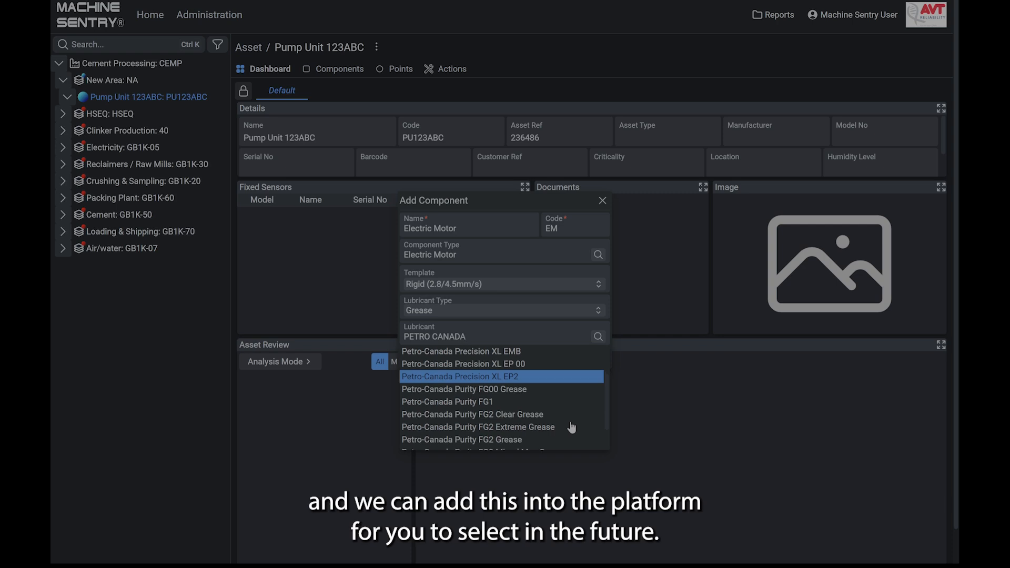
click(536, 382)
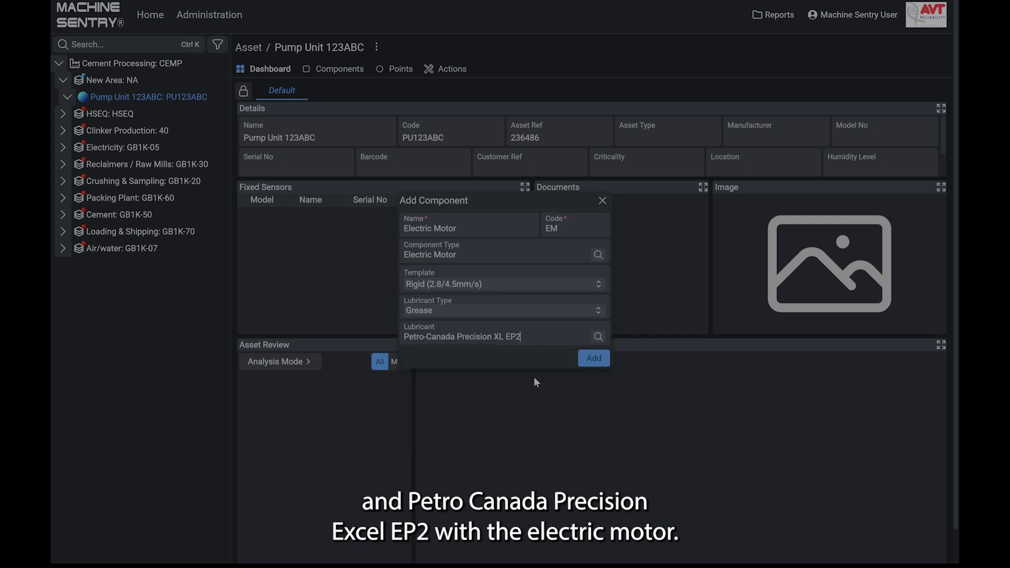
click(604, 363)
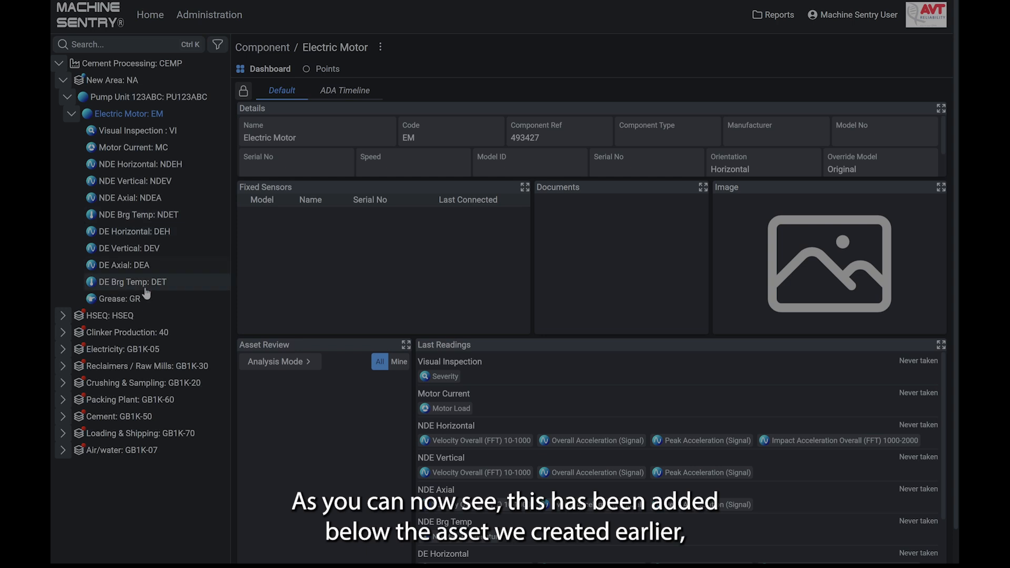
Start another component under the Pump Unit 123ABC asset with the name Pump and code P
click(74, 118)
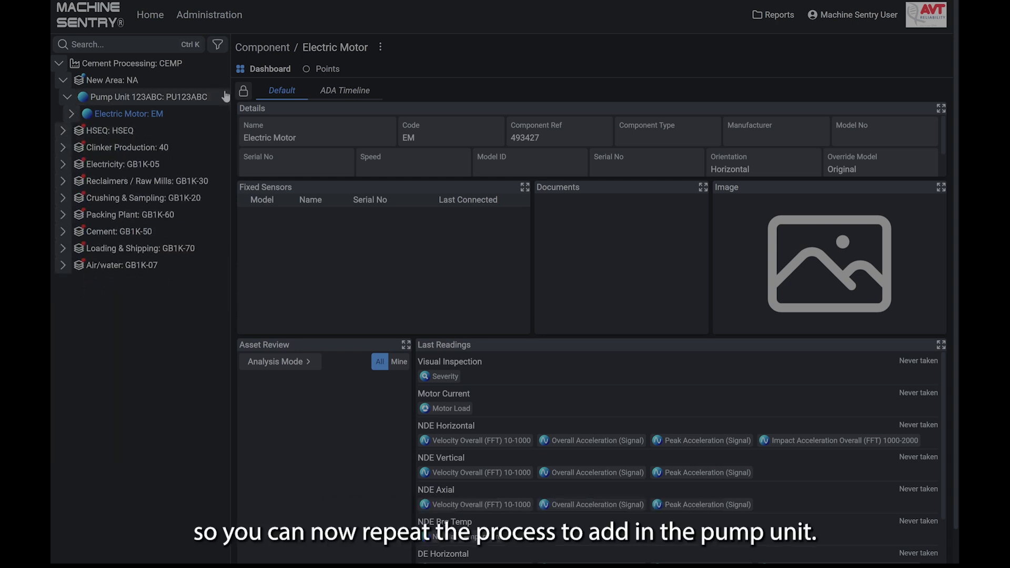
click(204, 98)
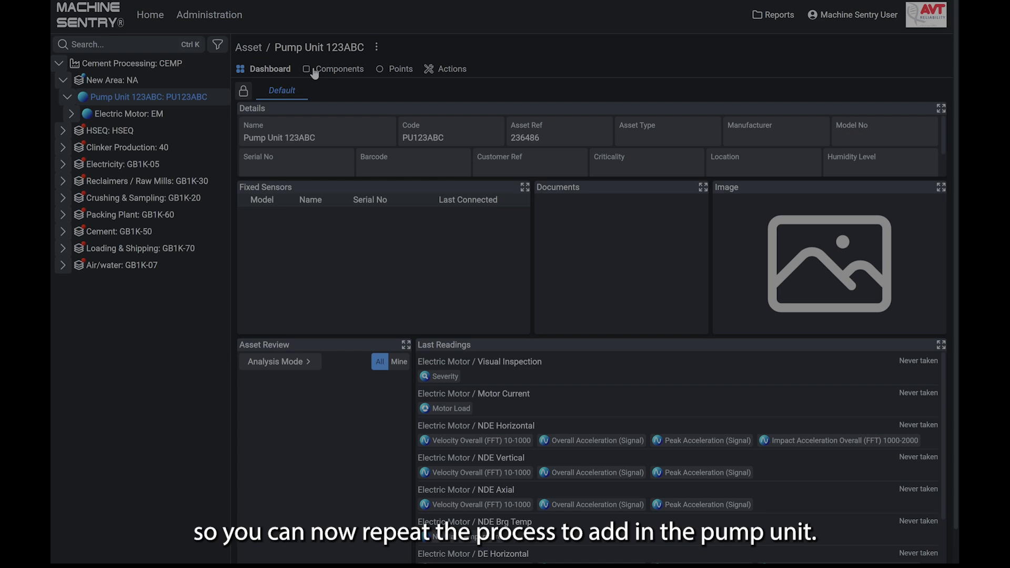
click(376, 46)
click(349, 97)
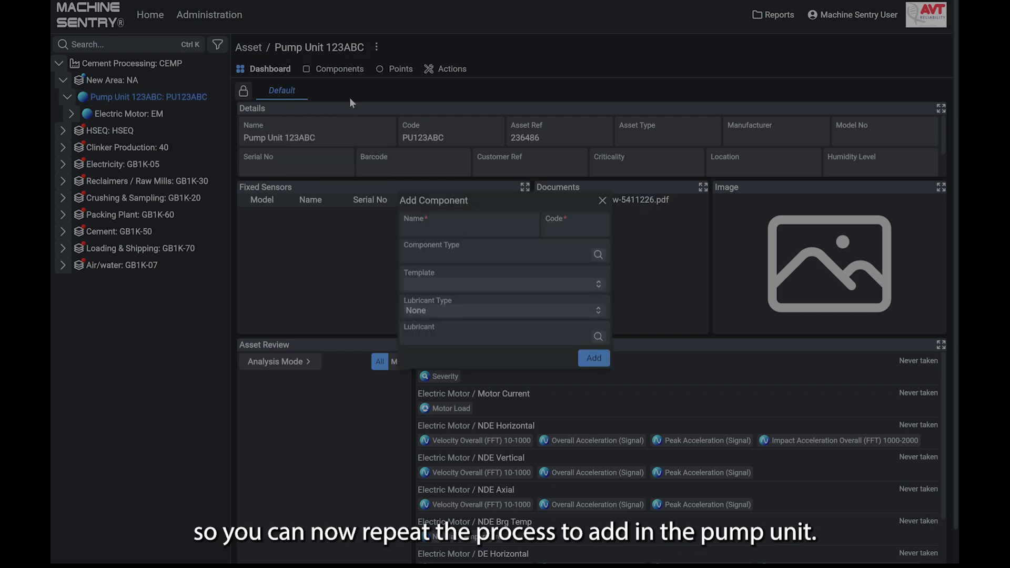
click(454, 228)
text(pUMP)
key(BackSpace)
key(BackSpace)
key(BackSpace)
key(BackSpace)
text(Pump)
key(Tab)
text(P)
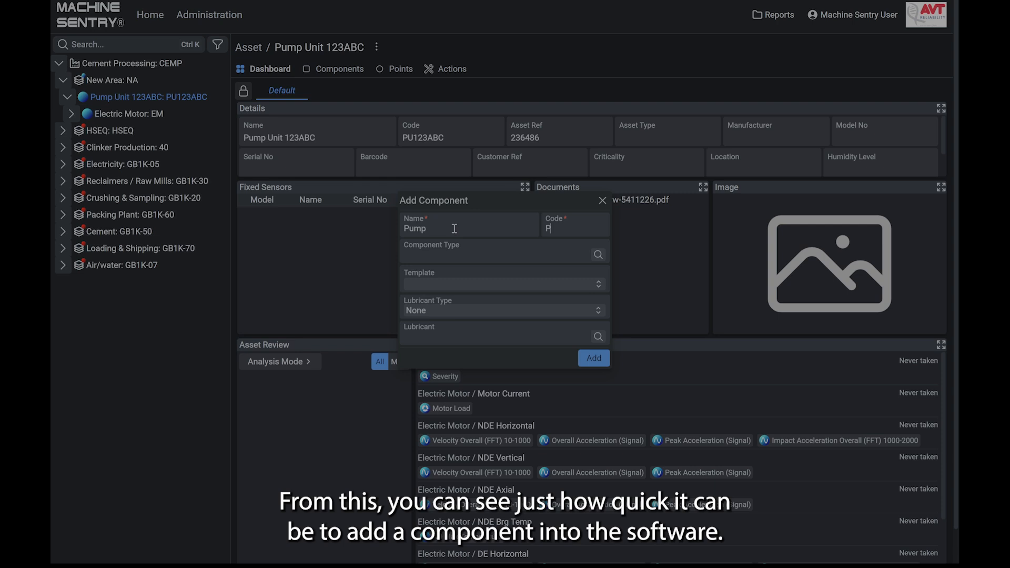
Set the component type to Pump and the template to Direct Drive Rigid (2.8/4.5 mm/s), and add the component
key(Tab)
text(PUMP)
key(Return)
click(468, 291)
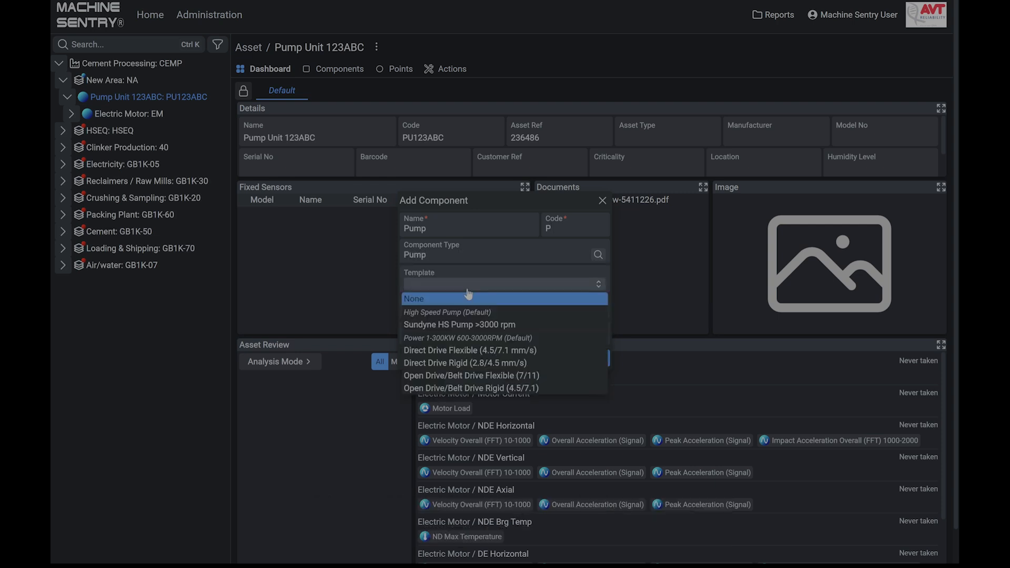
click(477, 364)
click(596, 358)
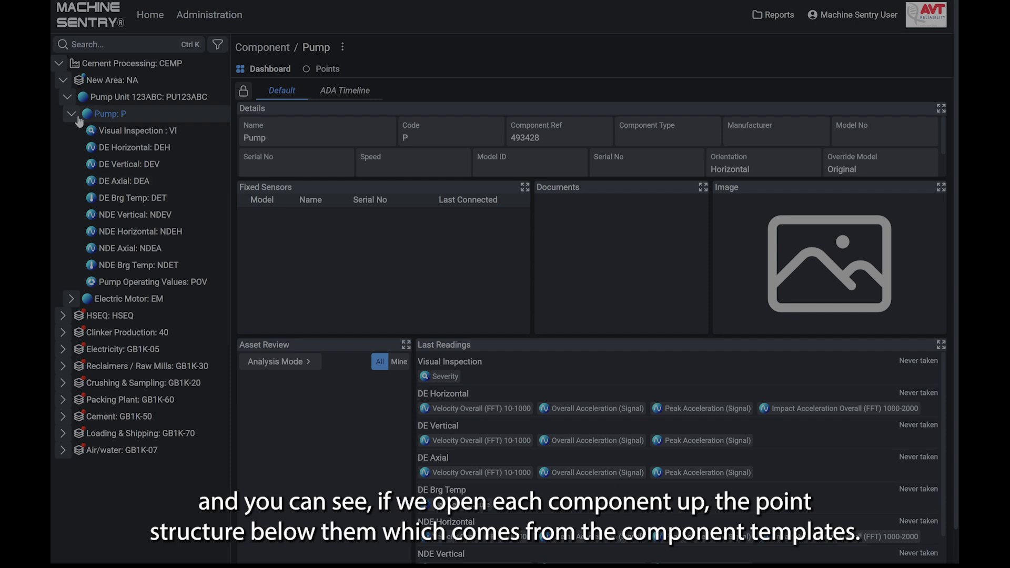
Examine the Electric Motor's point structure and its editable component details, and leave the details without changes
click(71, 299)
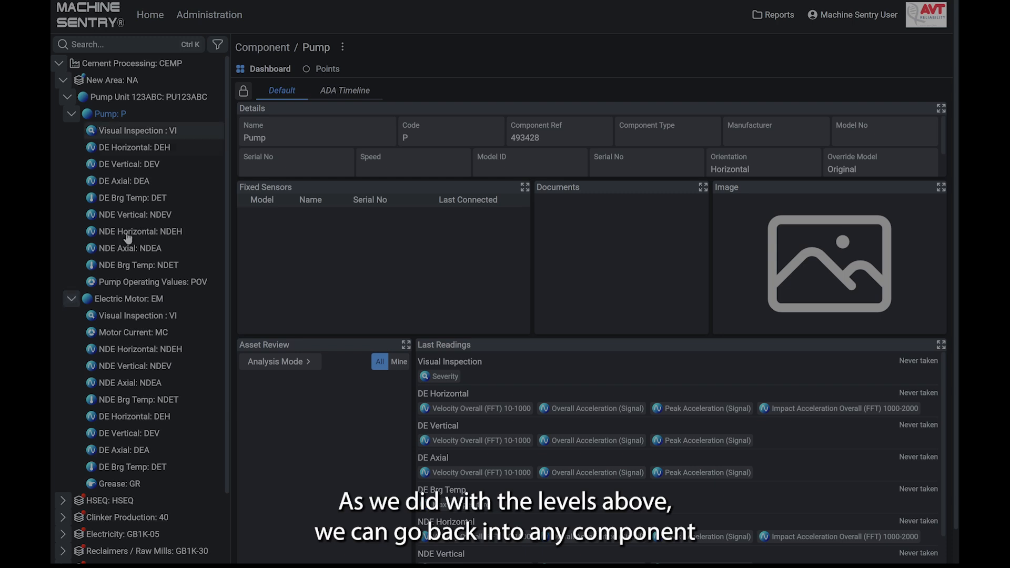
click(129, 298)
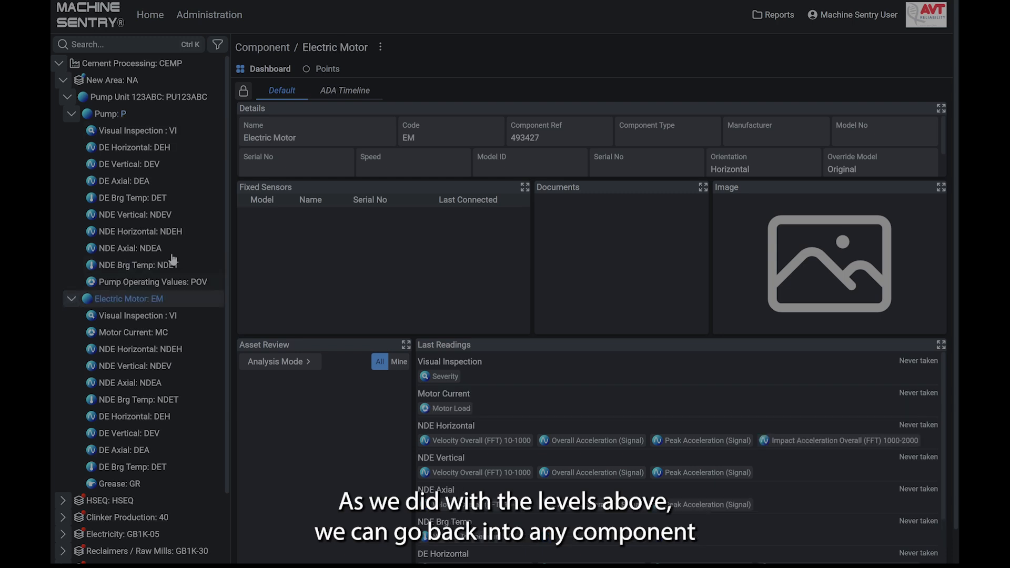
click(382, 48)
click(373, 66)
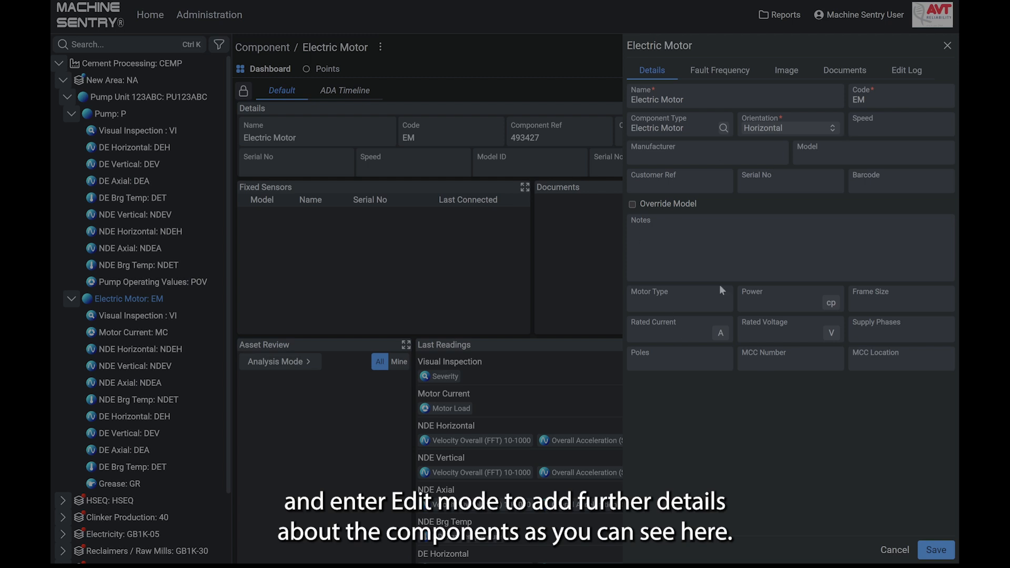
click(947, 46)
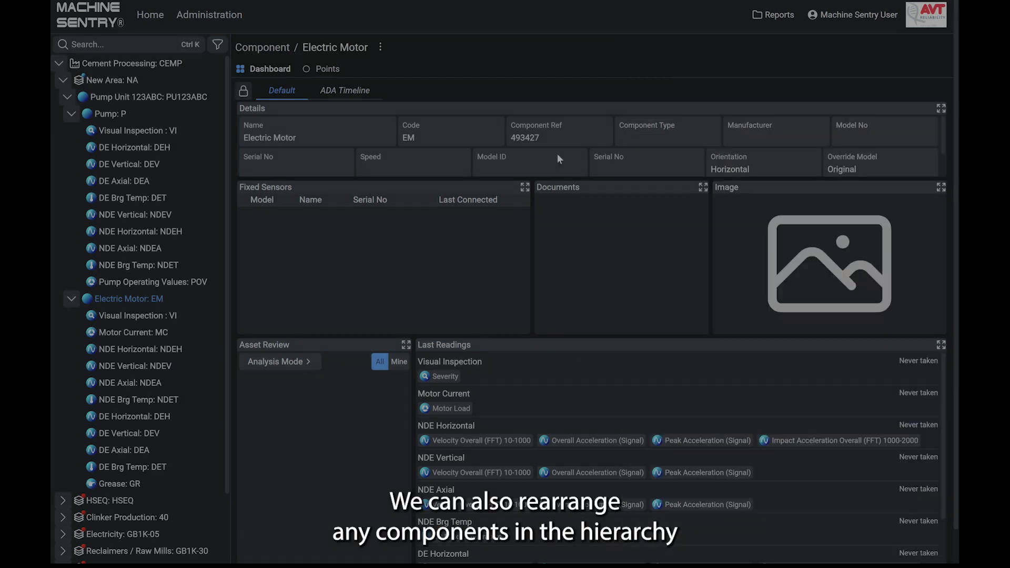
Collapse both components of Pump Unit 123ABC and move Electric Motor above Pump in the hierarchy
click(71, 298)
click(71, 113)
drag(113, 136, 115, 115)
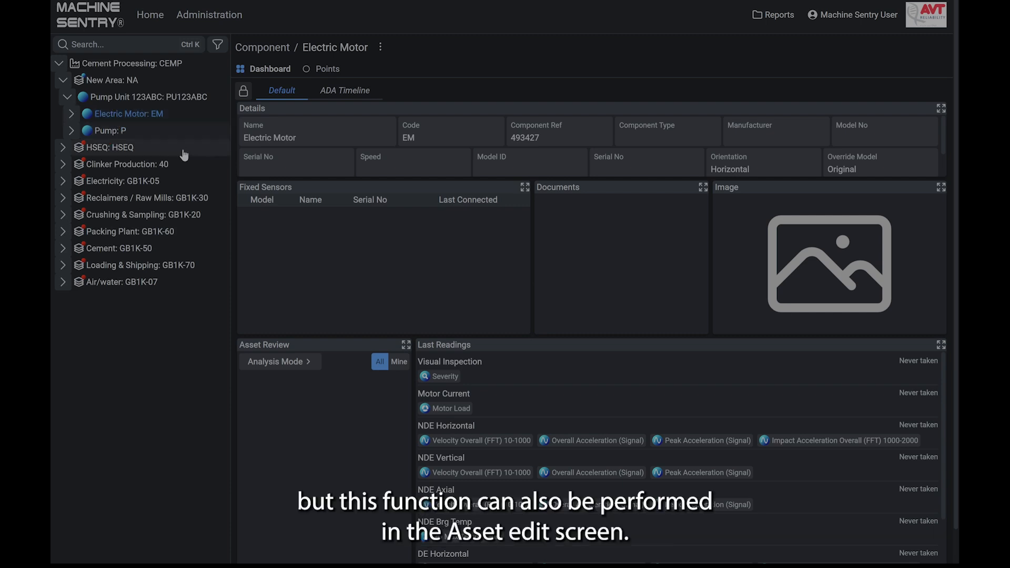
Examine the editable details of the Pump Unit 123ABC asset without changing them, and view the actions available for New Area
click(109, 100)
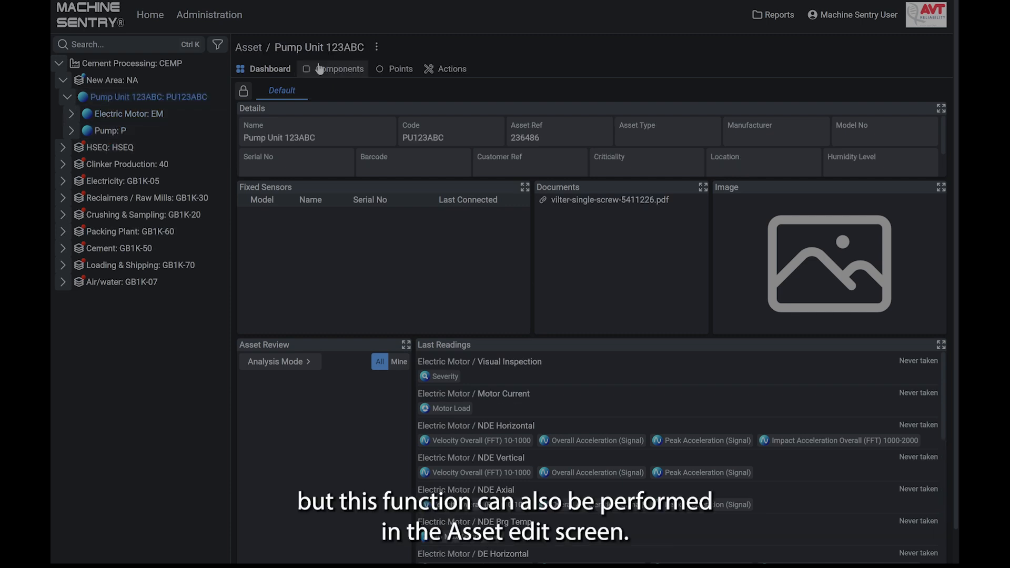
click(376, 47)
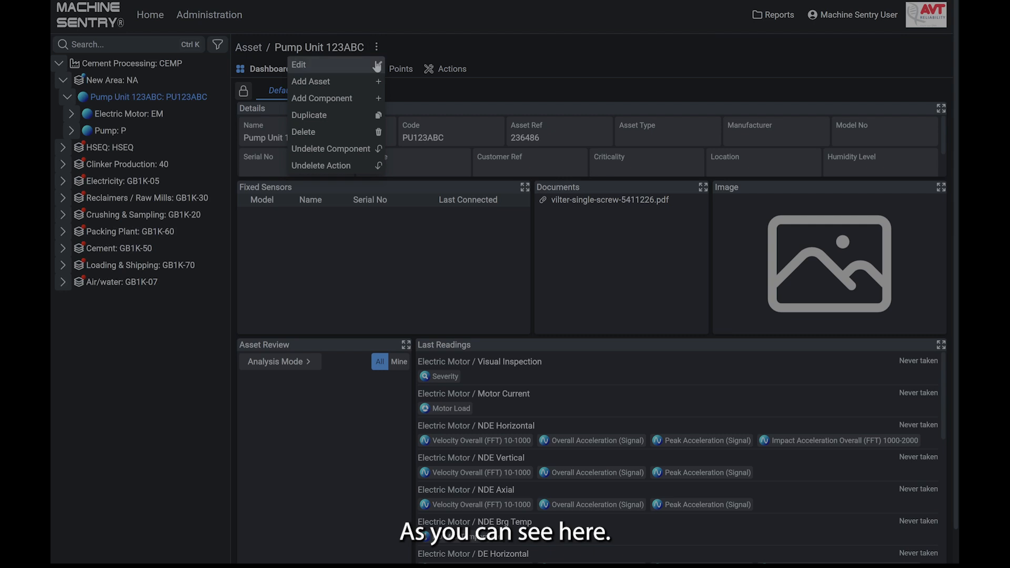
click(301, 63)
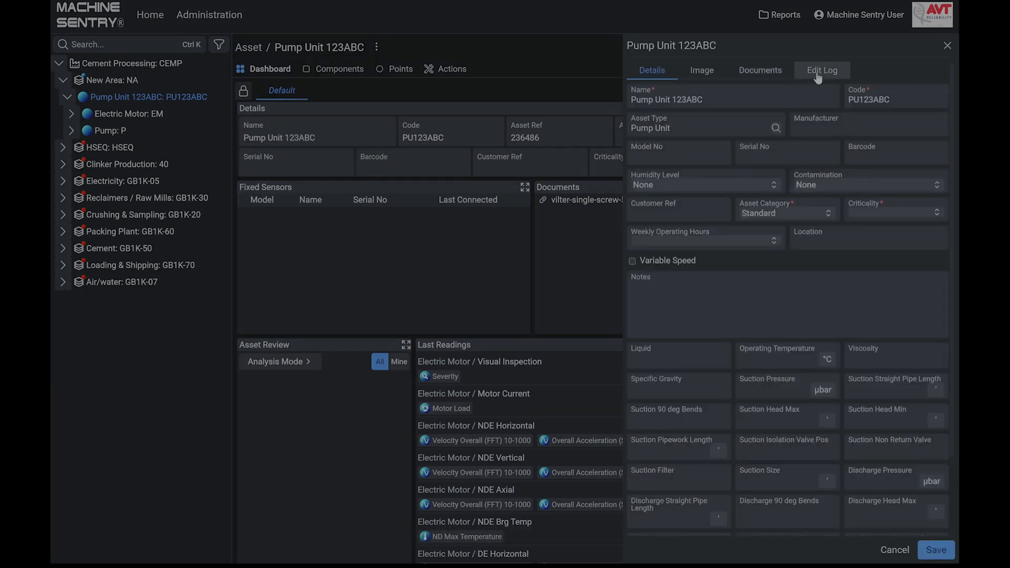
click(948, 46)
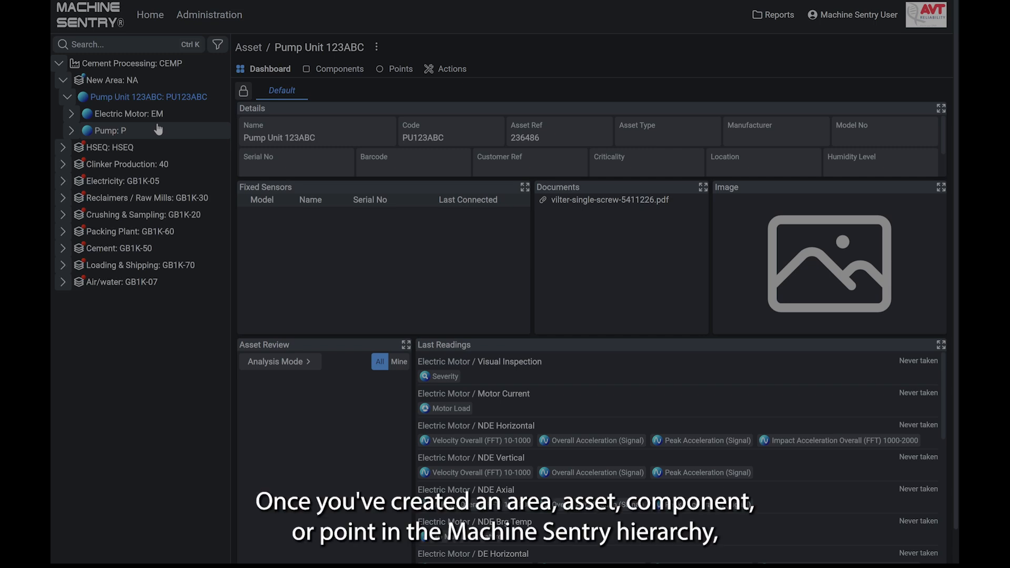
click(158, 85)
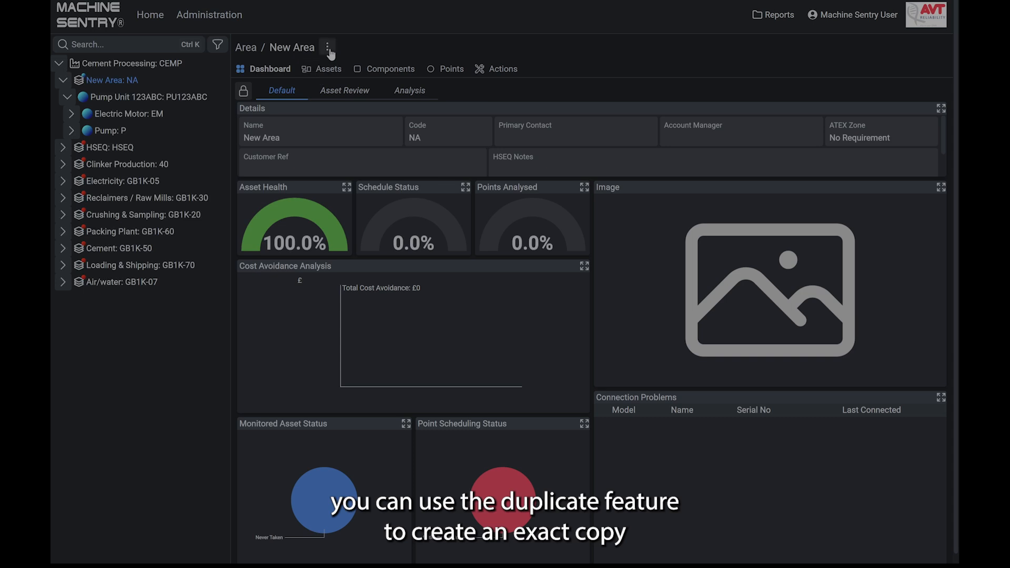
click(328, 48)
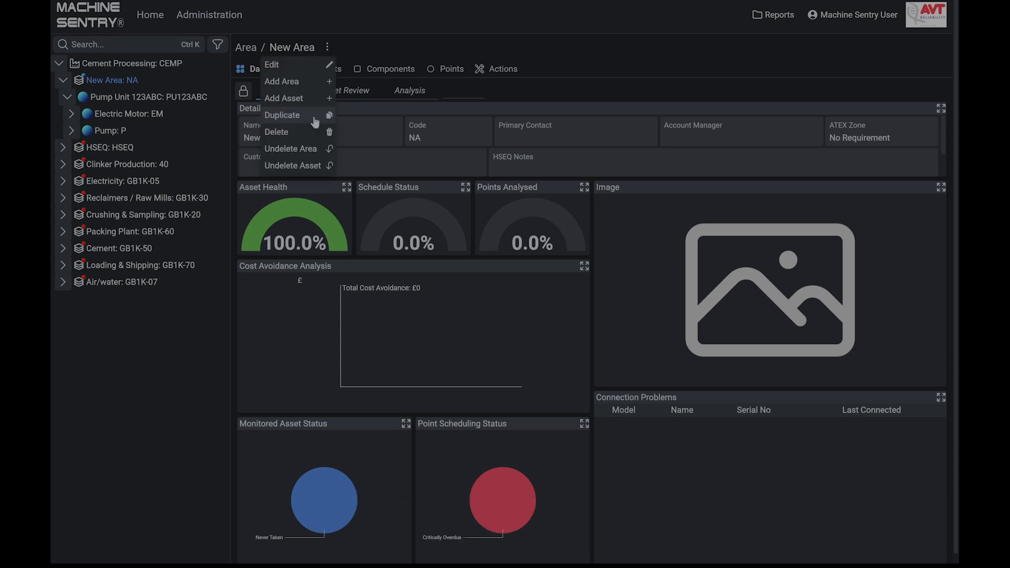
Duplicate the Pump Unit 123ABC asset with the name Pump Unit 124ABC and code PU124ABC
click(179, 107)
click(376, 47)
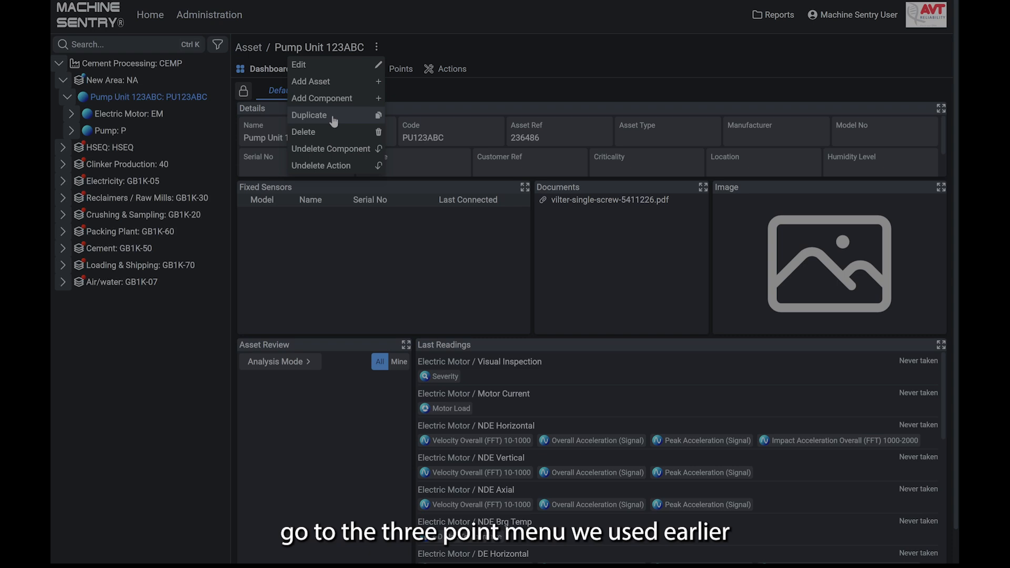
click(363, 117)
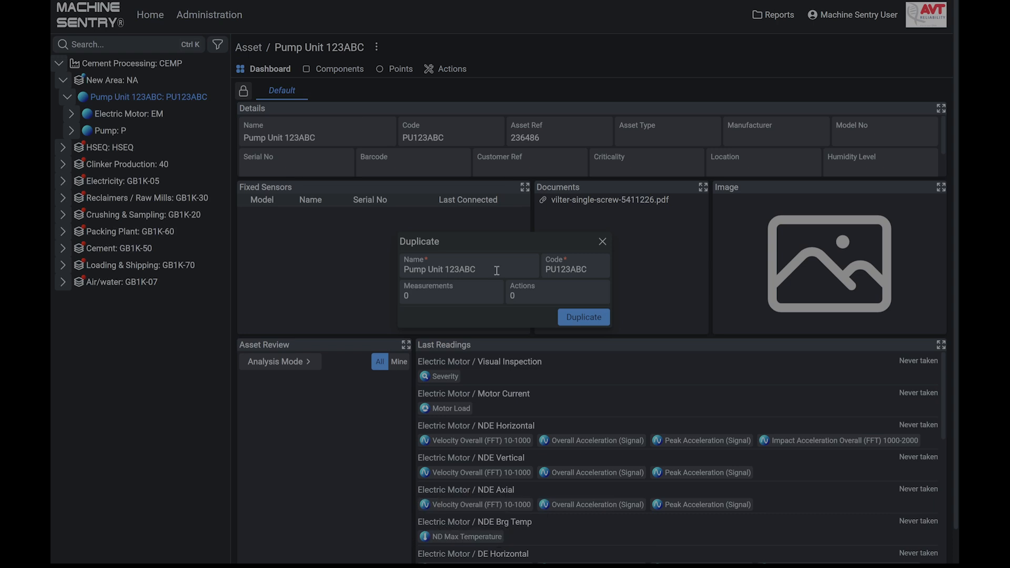
key(BackSpace)
text(4)
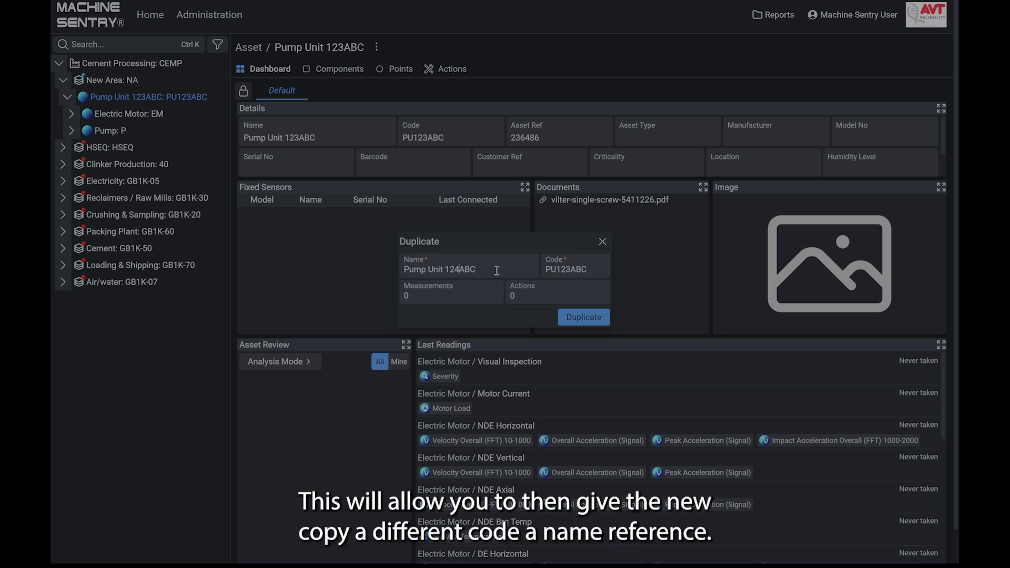
key(BackSpace)
text(4)
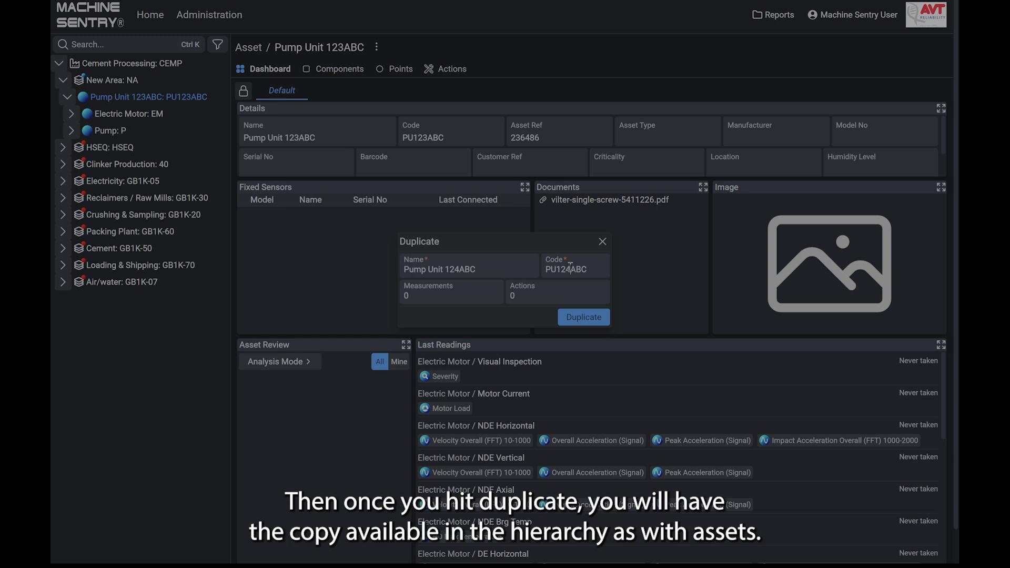
click(579, 318)
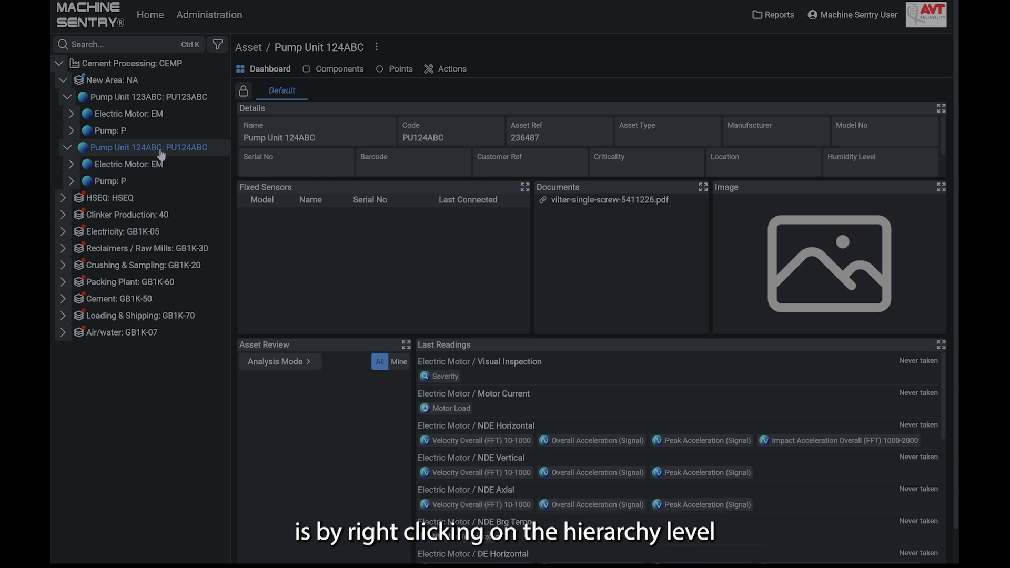
View the actions available for Pump Unit 124ABC in the hierarchy without choosing one
right_click(161, 152)
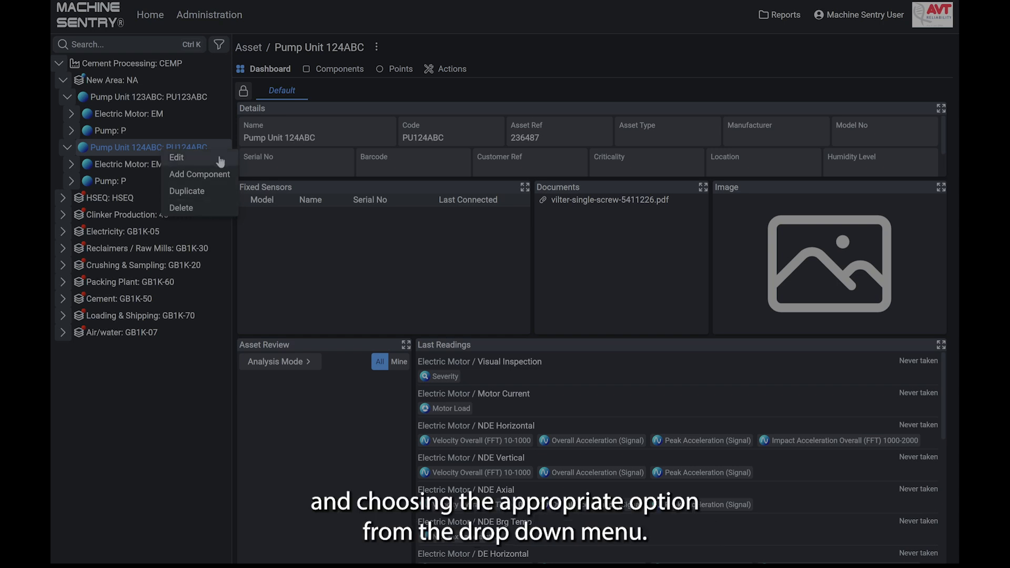
click(178, 354)
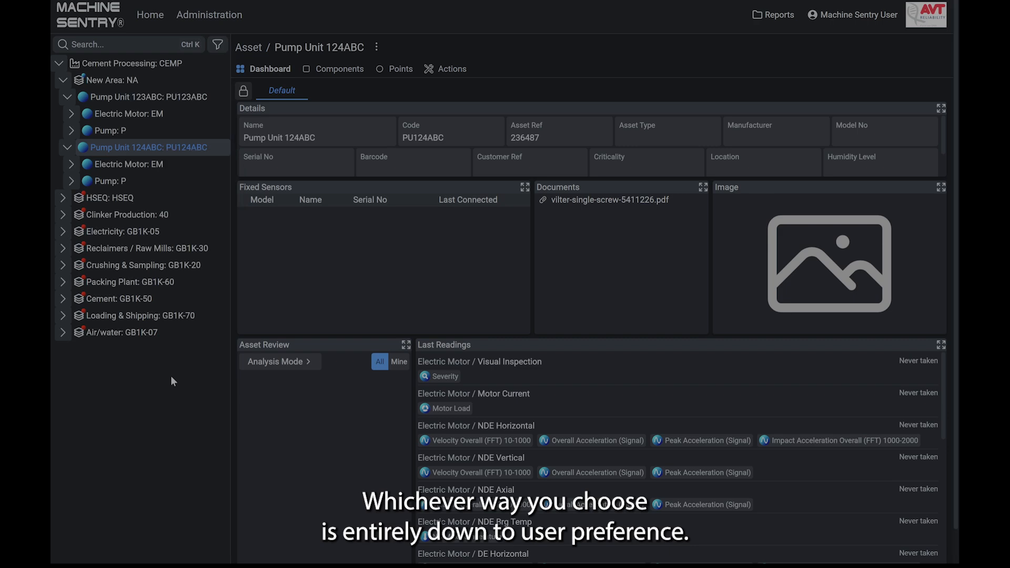